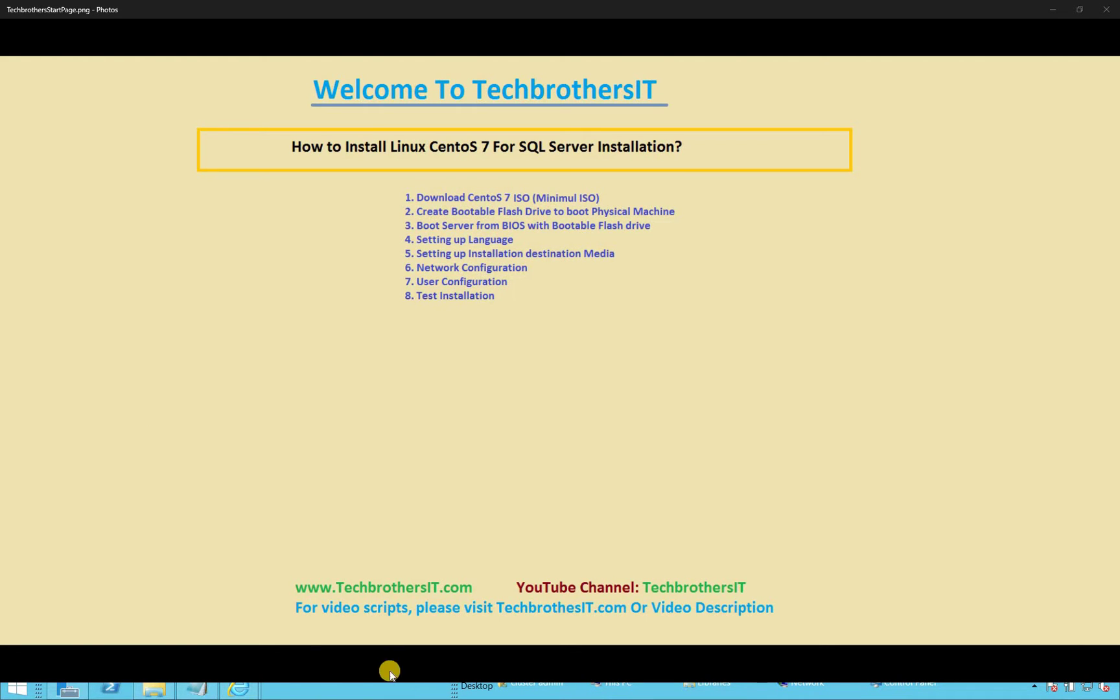
# Leave the Photos viewer for the desktop showing the open Internet Explorer windows.
pyautogui.click(239, 686)
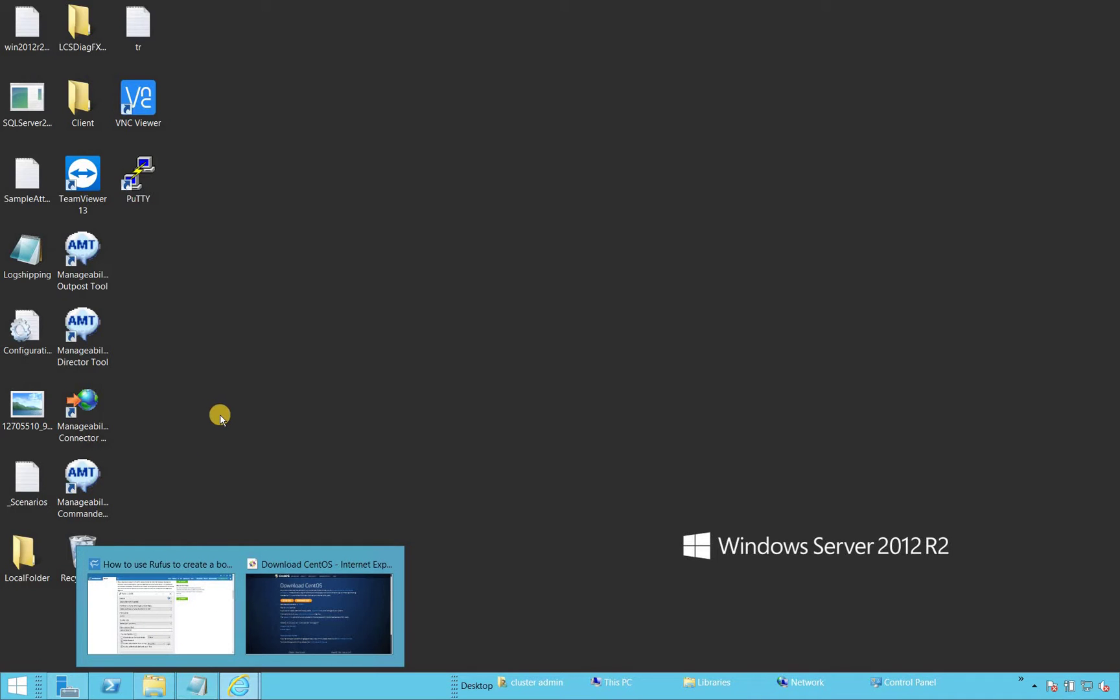
# Launch Manageability Commander Tool from its desktop shortcut, maximize it, and connect to TBSLinuxNode1.
pyautogui.click(220, 414)
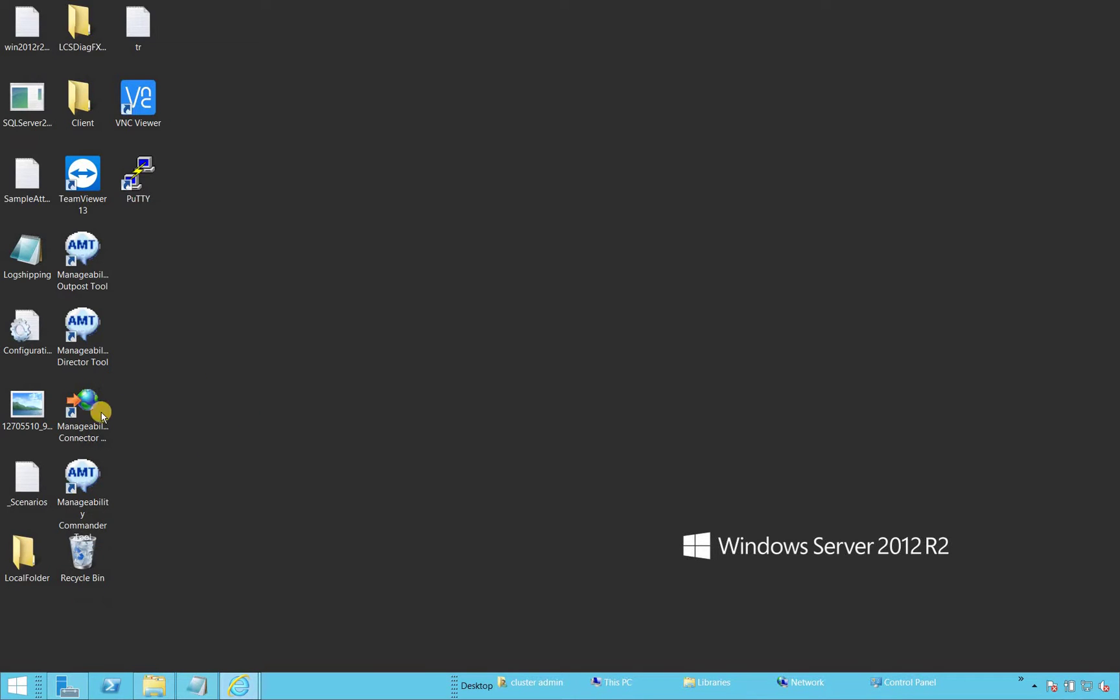
pyautogui.click(78, 337)
pyautogui.click(105, 484)
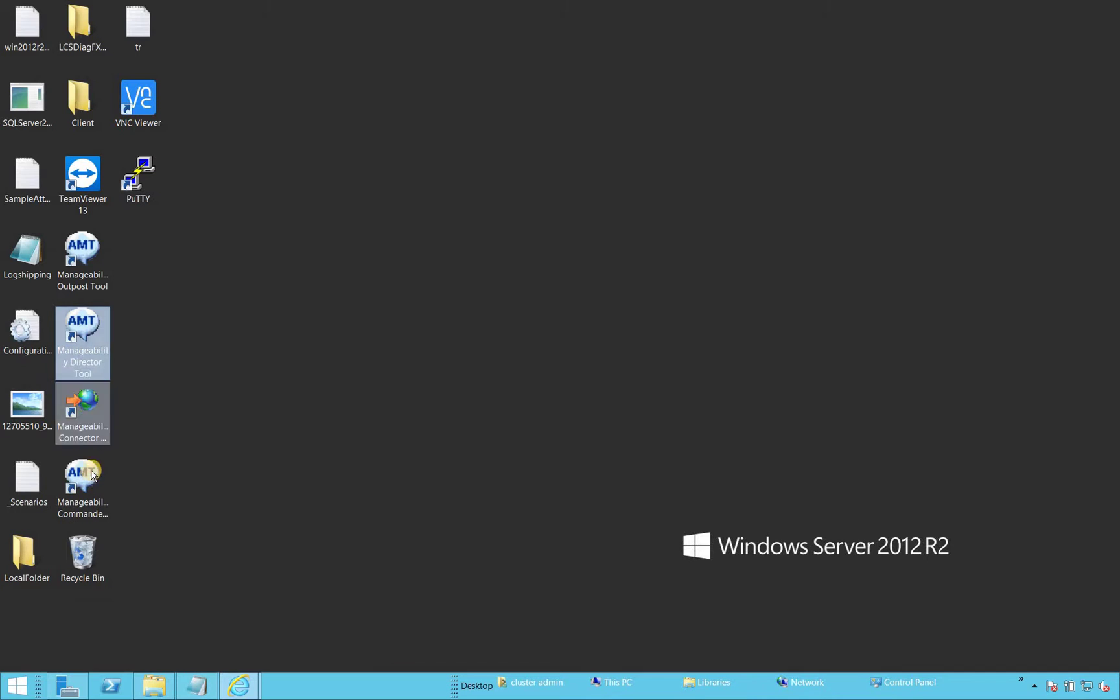
pyautogui.rightClick(147, 487)
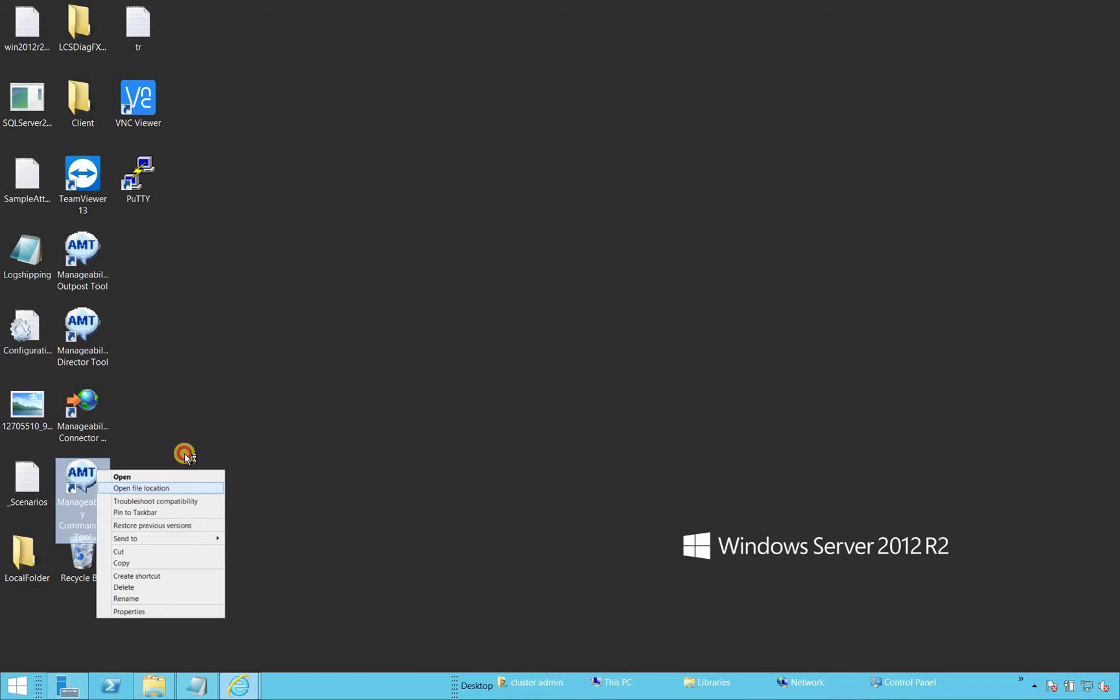
pyautogui.click(481, 293)
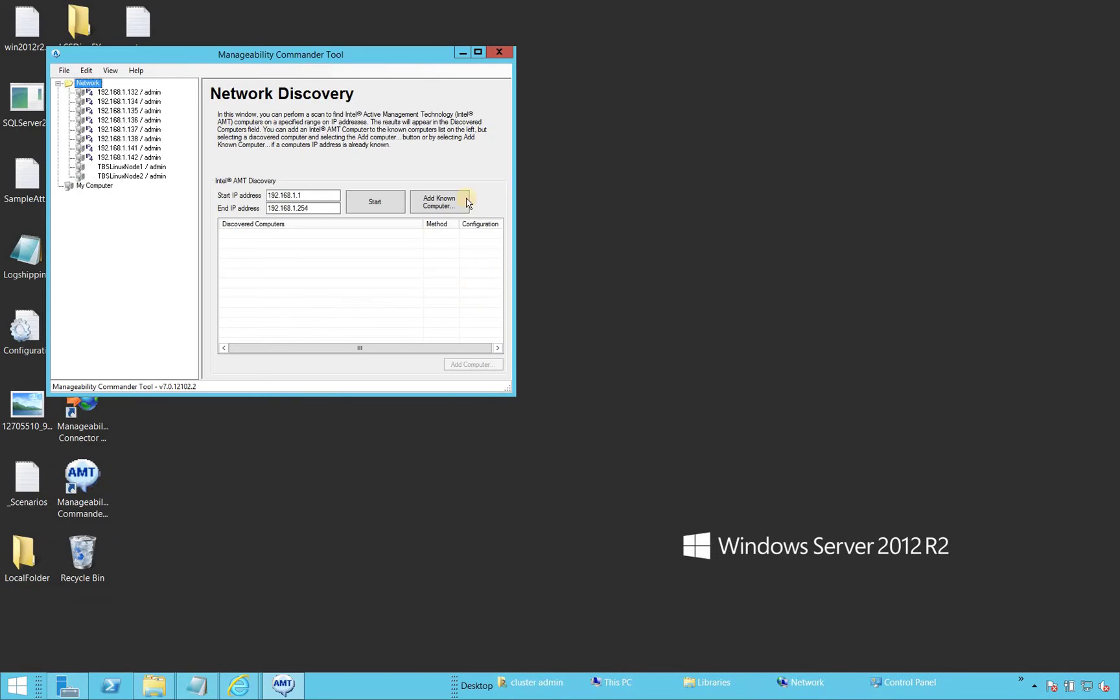
pyautogui.click(481, 51)
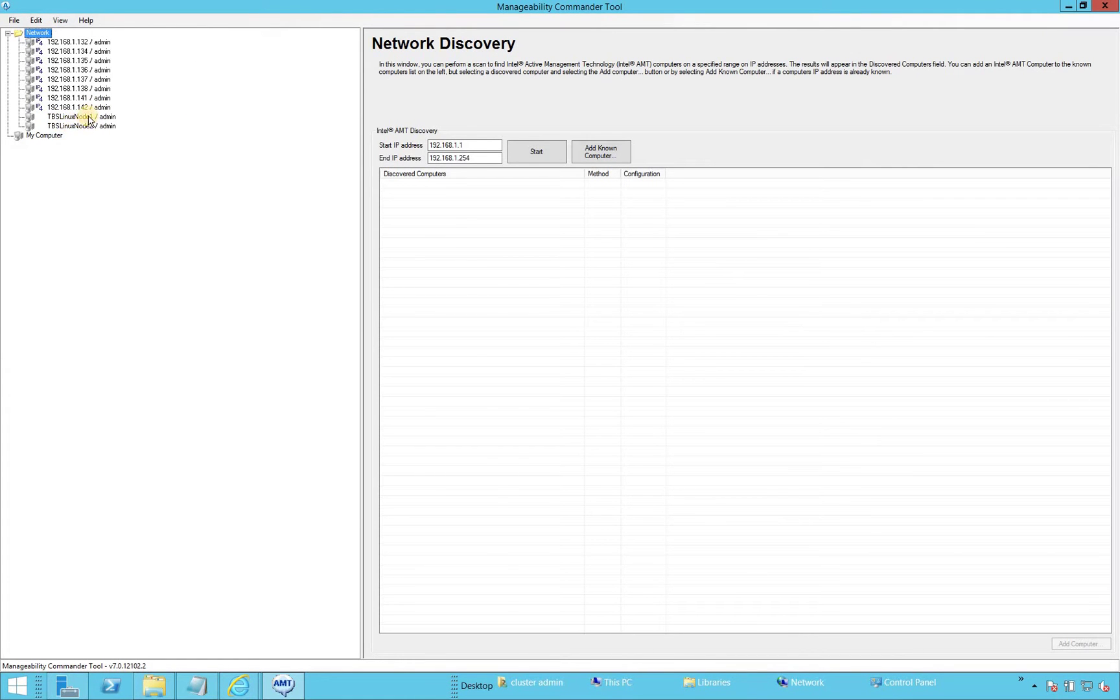
pyautogui.click(82, 117)
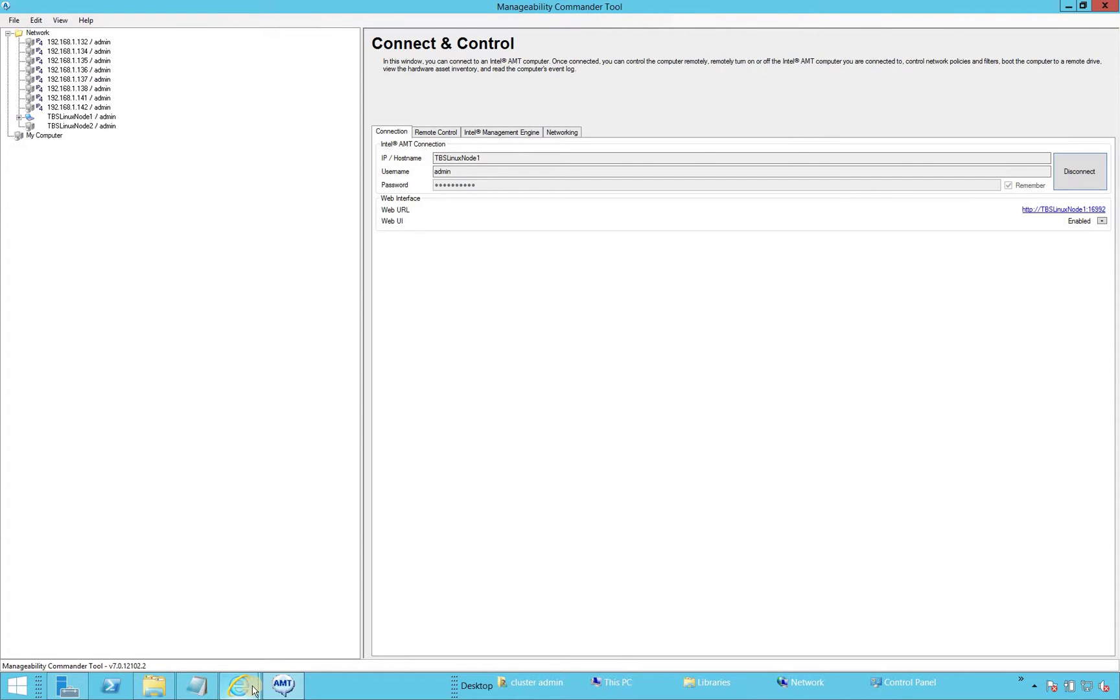
# Review the Download CentOS page's Minimal ISO, then view the TechRepublic Rufus how-to article.
pyautogui.moveTo(245, 688)
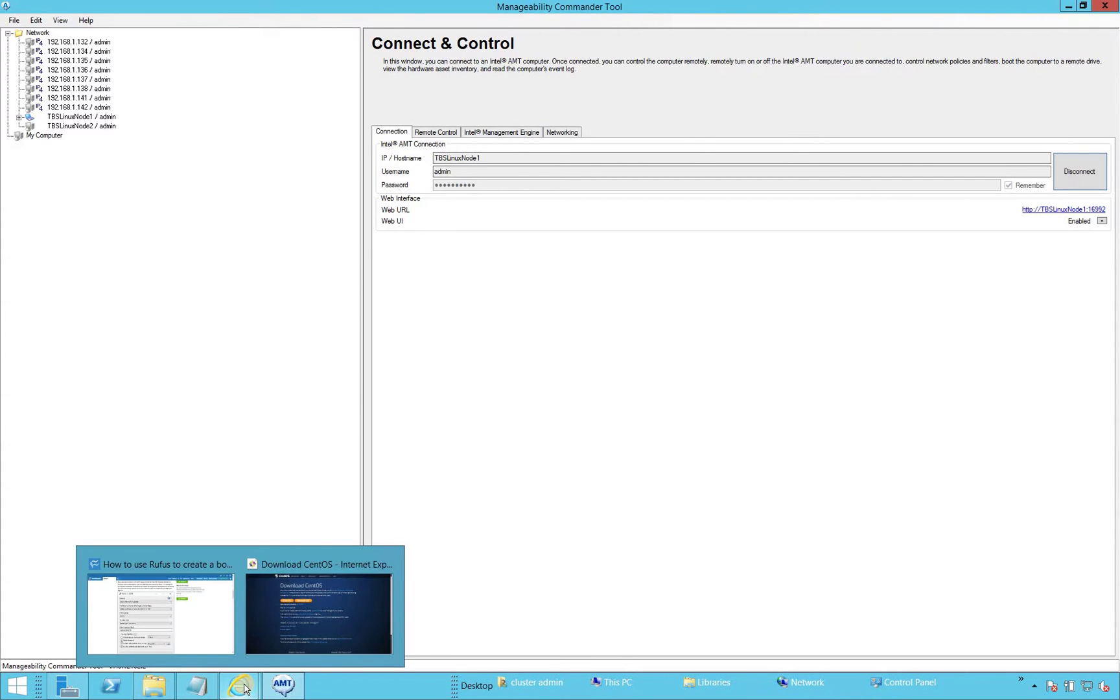
pyautogui.click(311, 617)
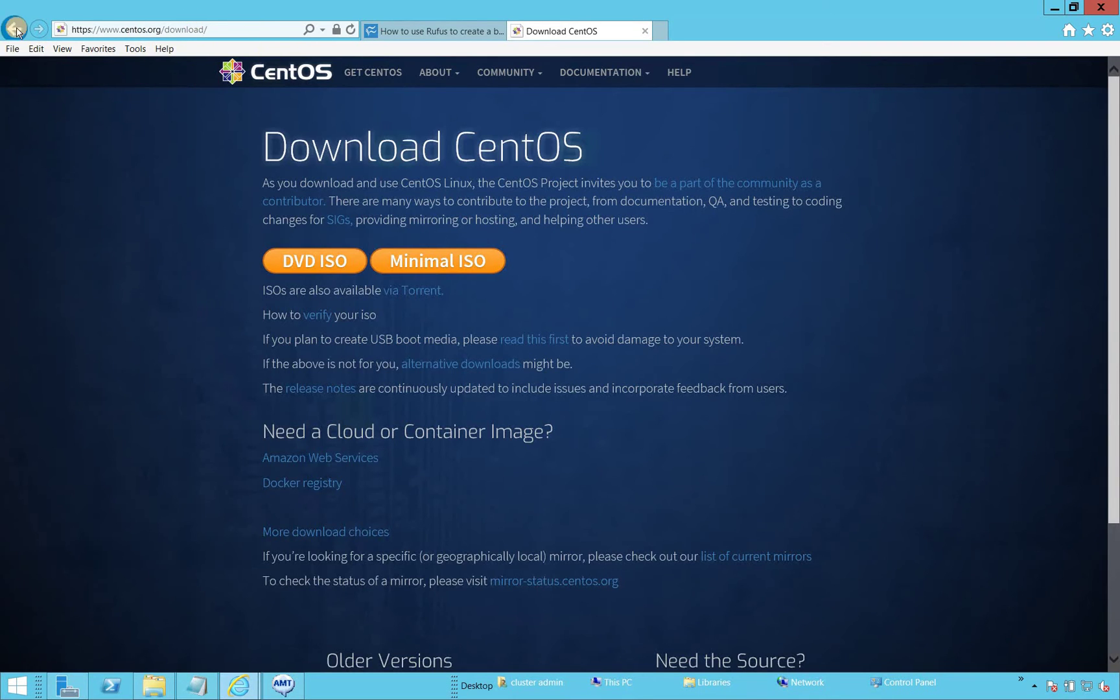
pyautogui.hotkey('alt', 'Left')
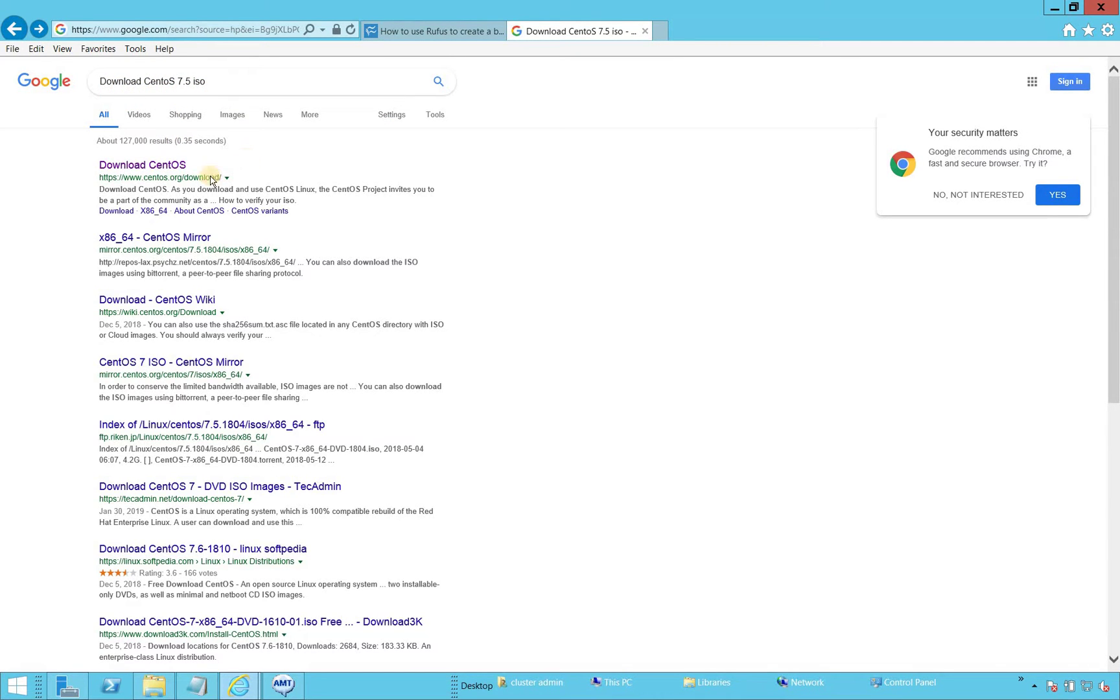
pyautogui.click(168, 167)
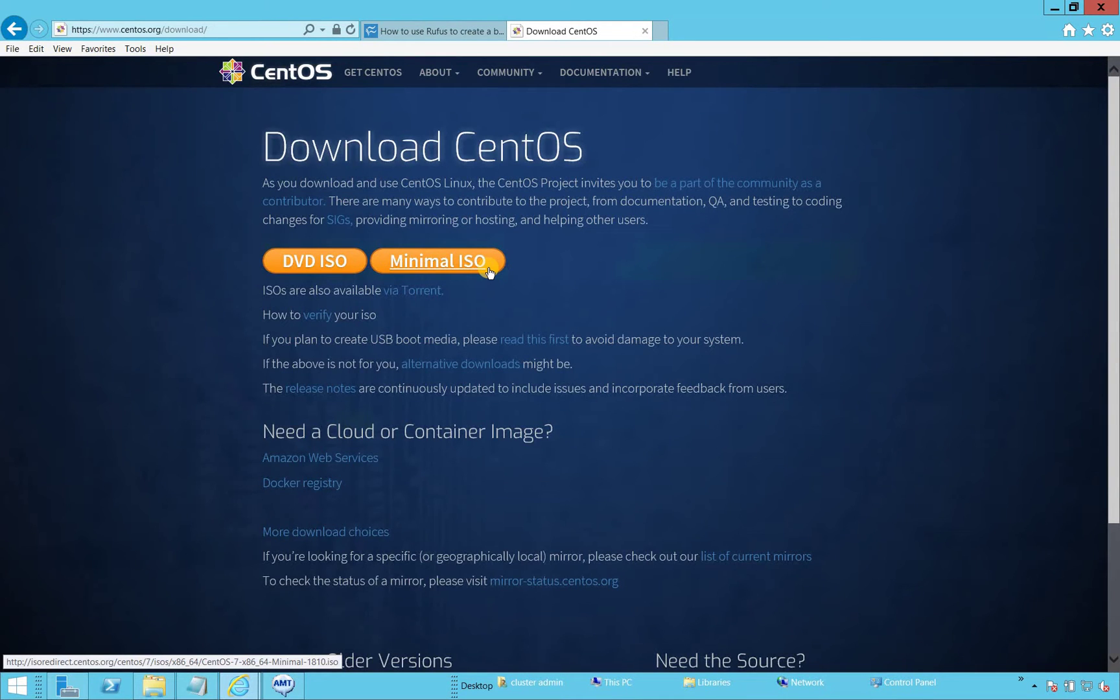
pyautogui.click(436, 32)
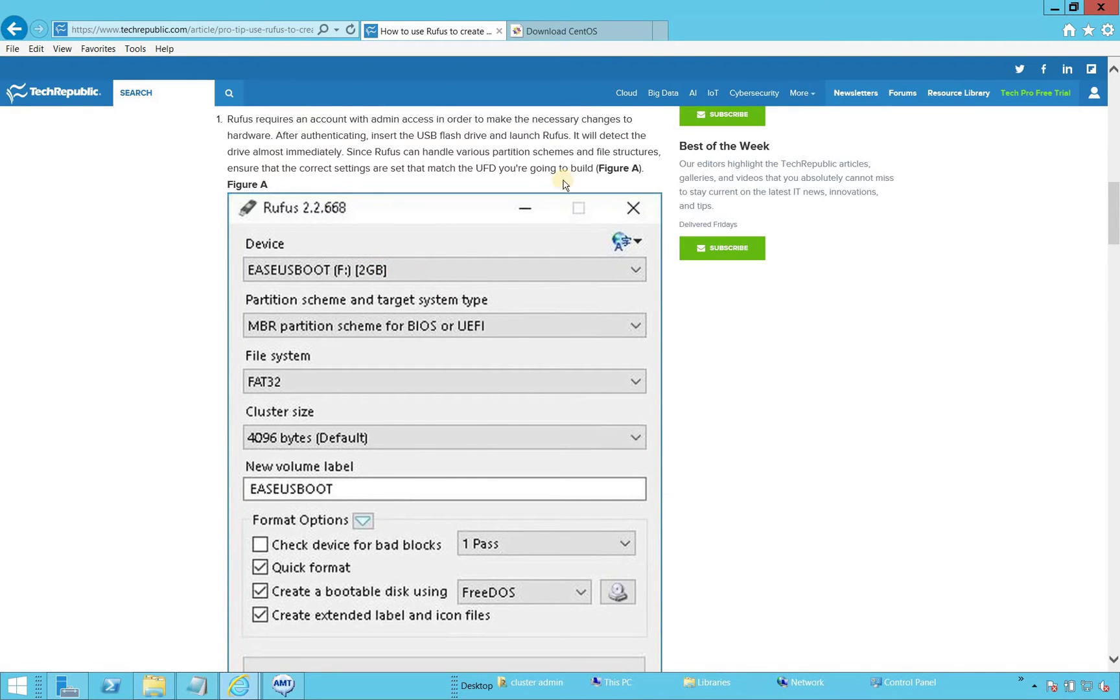
pyautogui.click(298, 687)
# Open the TBSLinuxNode1 Terminal Tool and confirm a Remote Reboot to BIOS Setup.
pyautogui.click(443, 133)
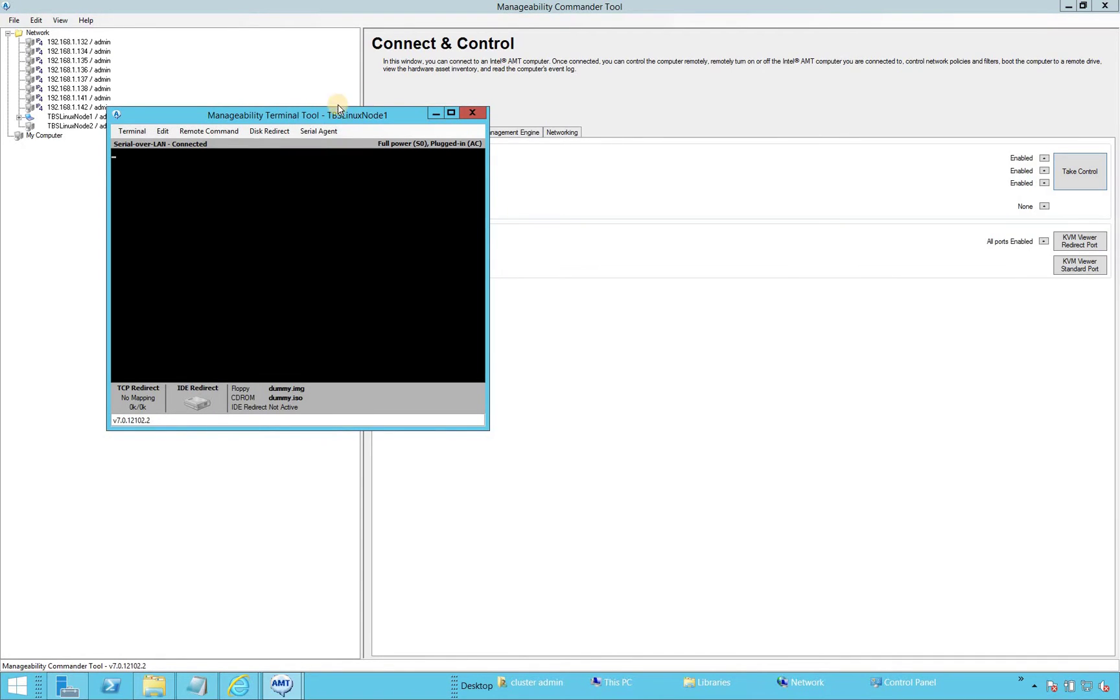
pyautogui.moveTo(293, 119); pyautogui.dragTo(368, 102)
pyautogui.click(291, 114)
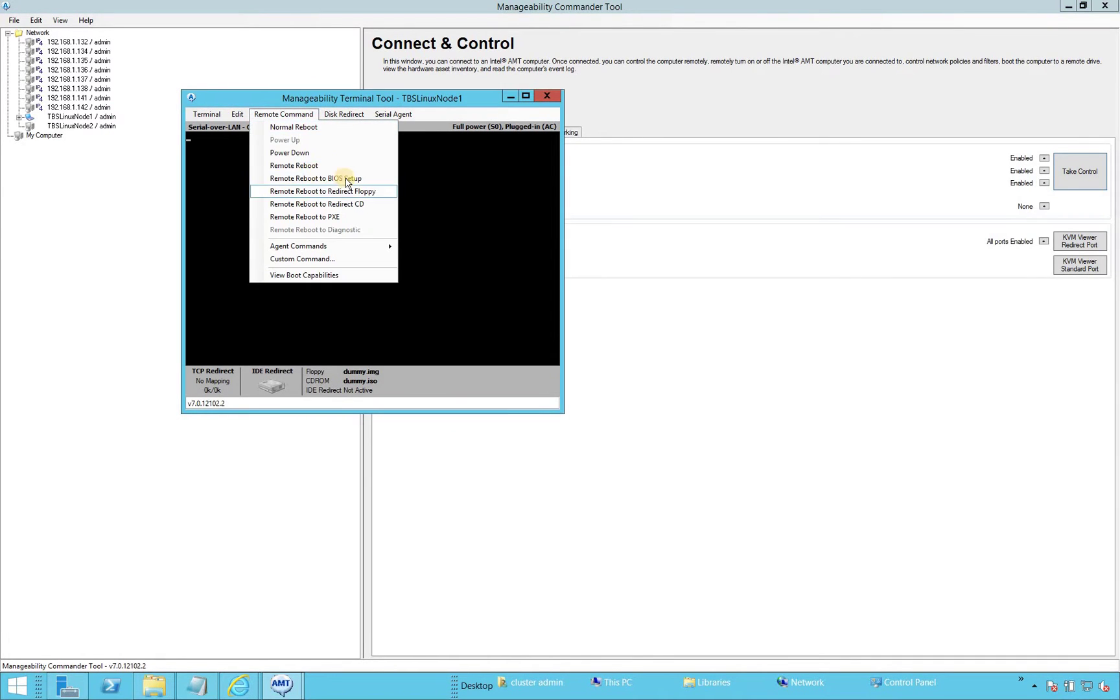
pyautogui.press('Return')
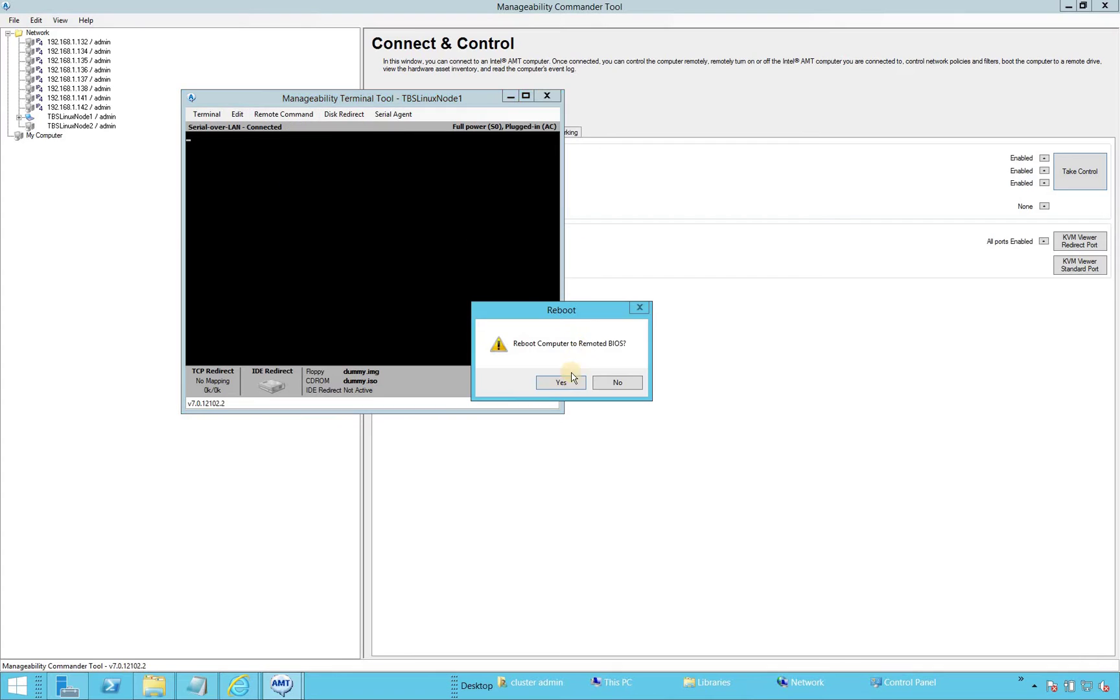
pyautogui.click(568, 381)
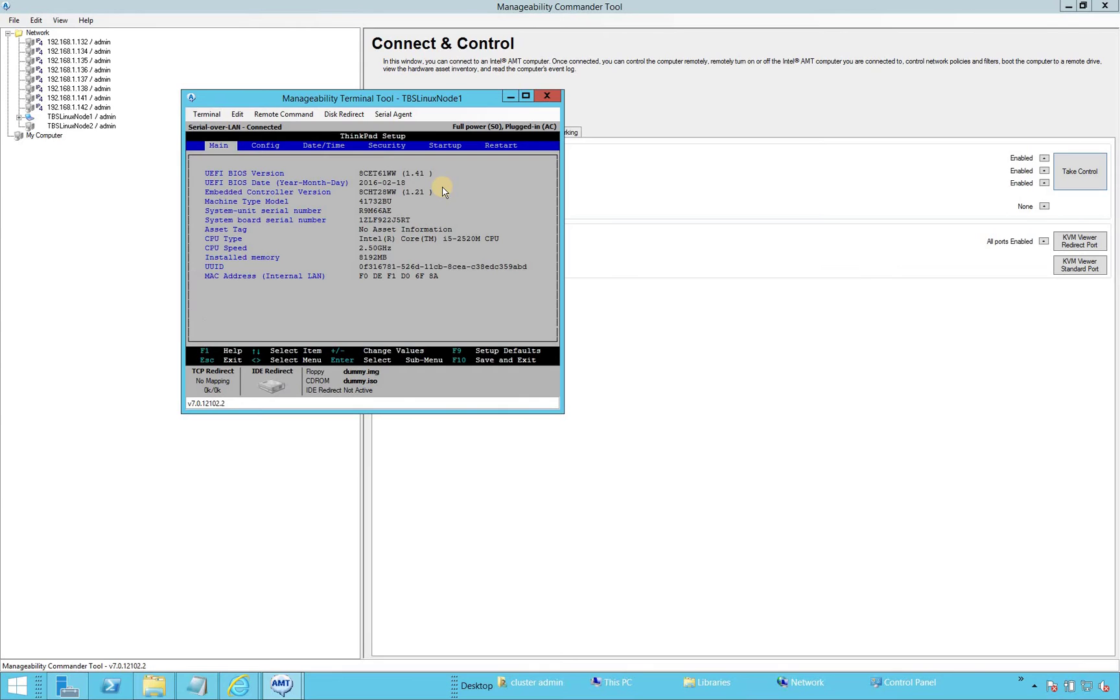
# Step through the BIOS sections to Restart, cancel the save-and-exit prompt, and return to Startup.
pyautogui.press('Right')
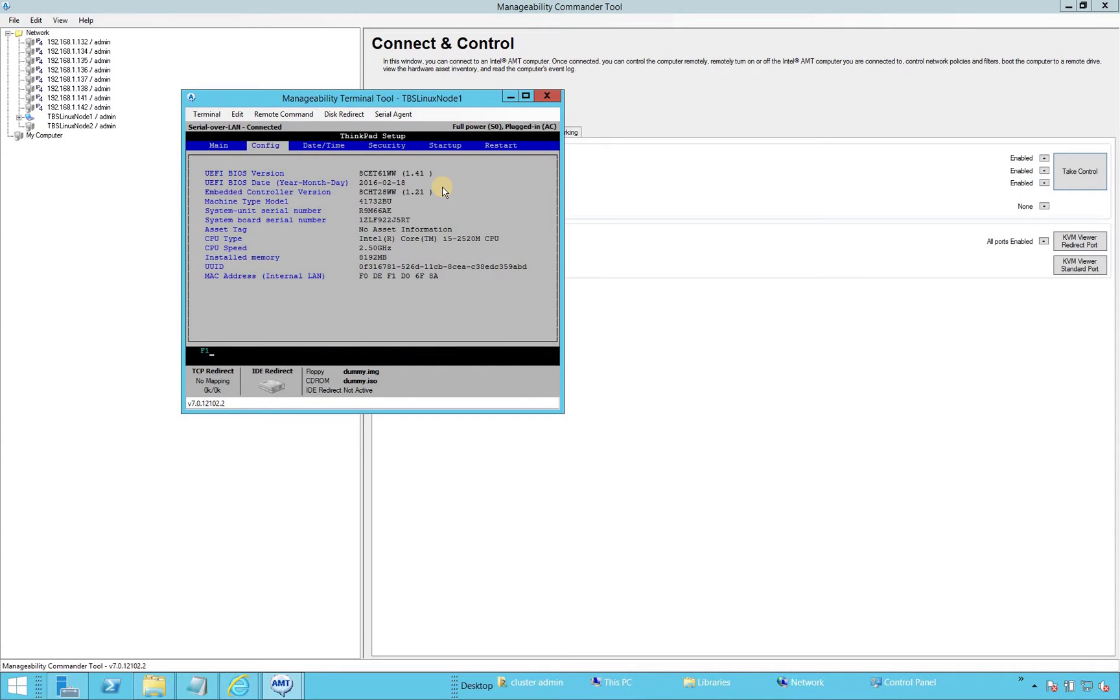
pyautogui.press('Right')
pyautogui.press('Right')
pyautogui.press('Right')
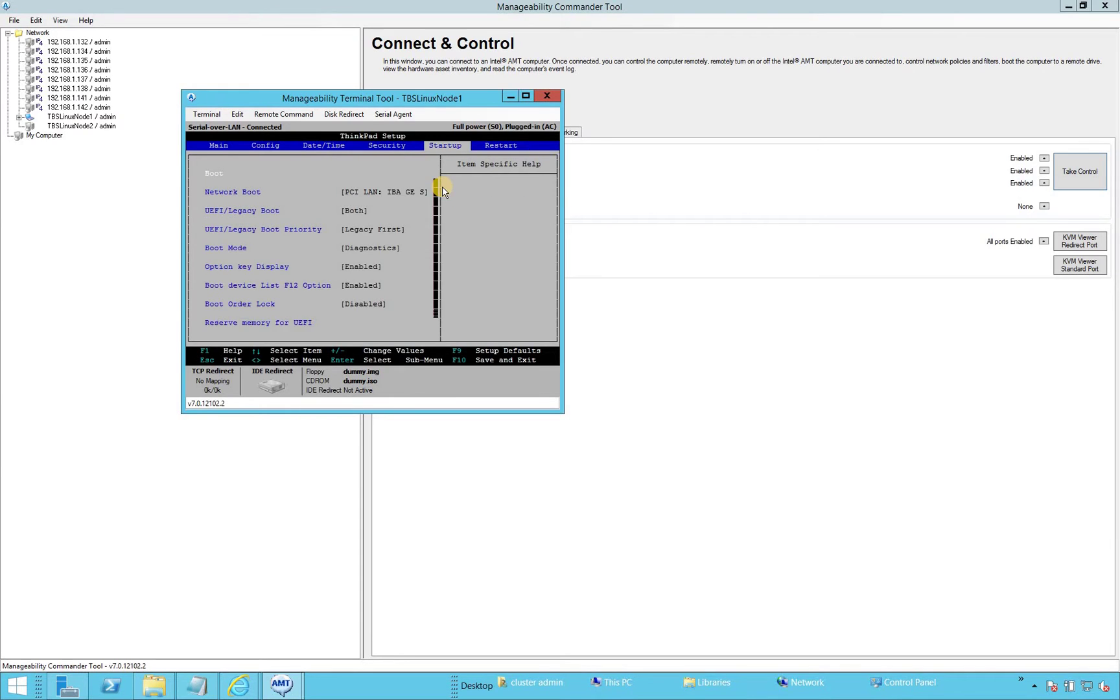
pyautogui.press('Right')
pyautogui.press('Return')
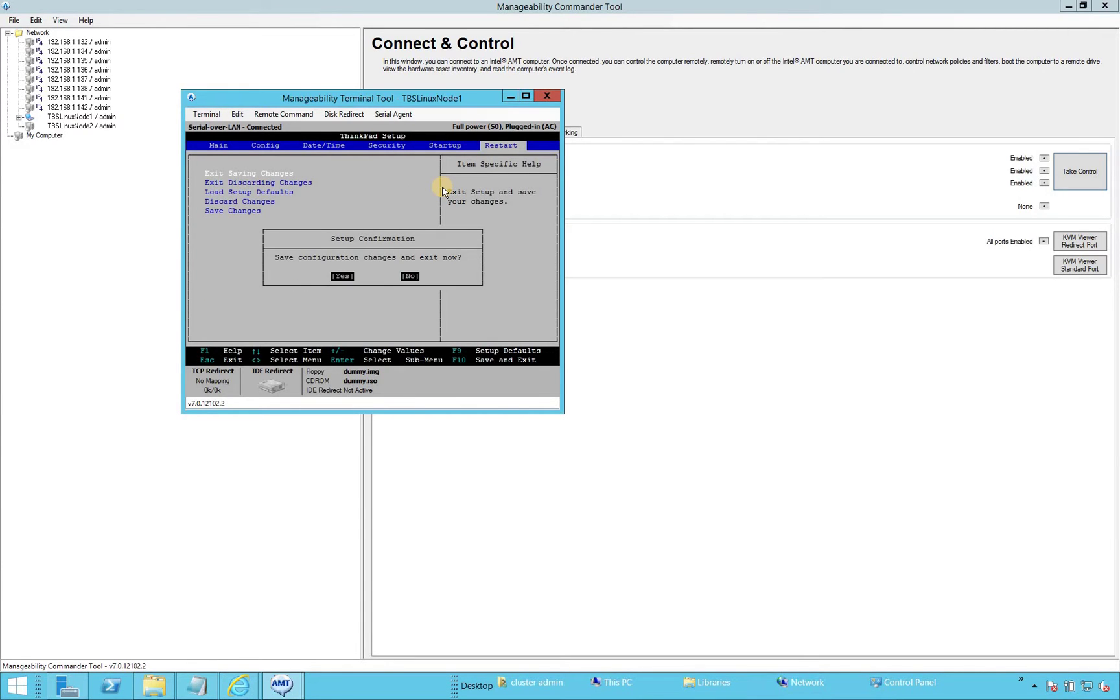
pyautogui.press('Return')
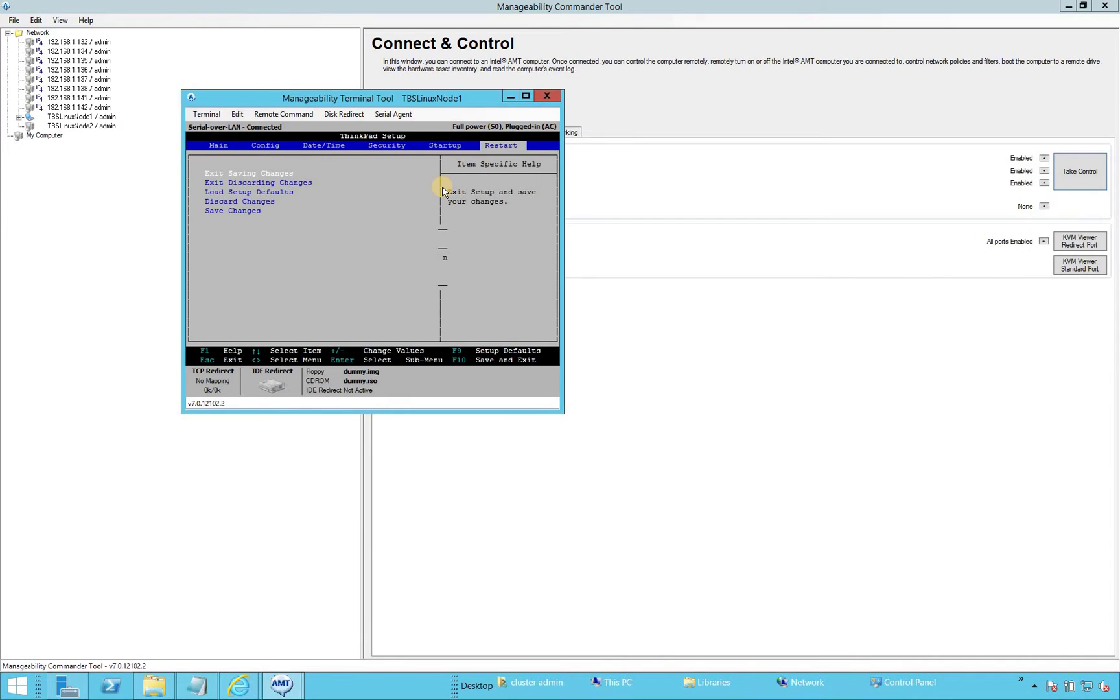
pyautogui.press('Left')
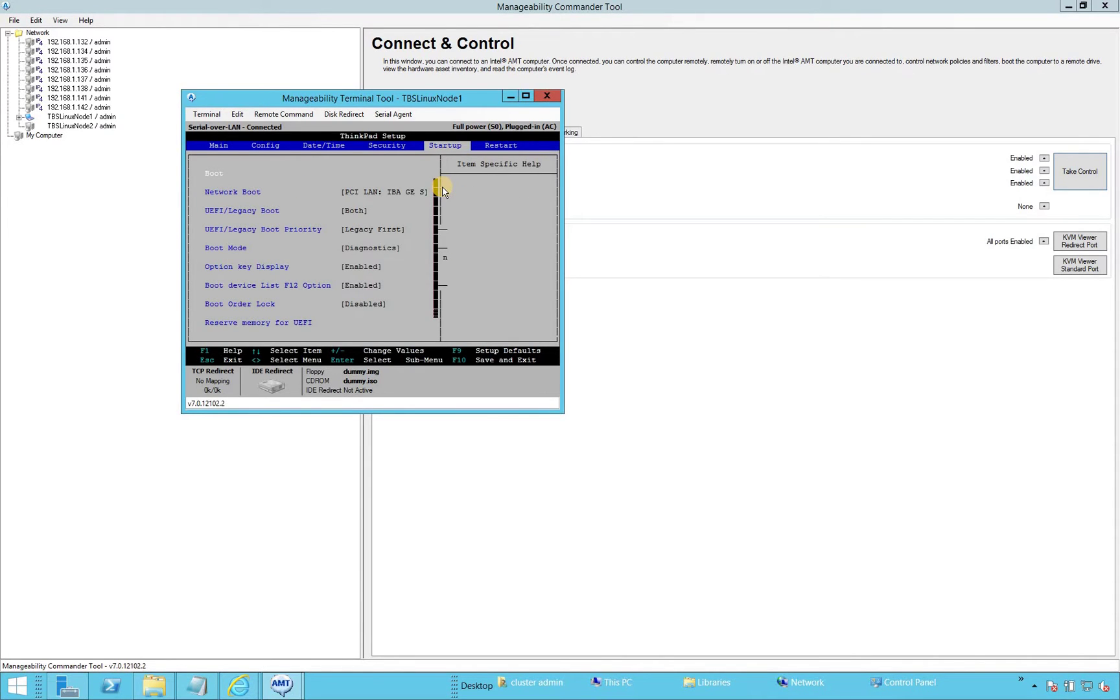
# Move USB HDD SanDisk to first in Boot Priority Order and request saving changes on exit.
pyautogui.press('Return')
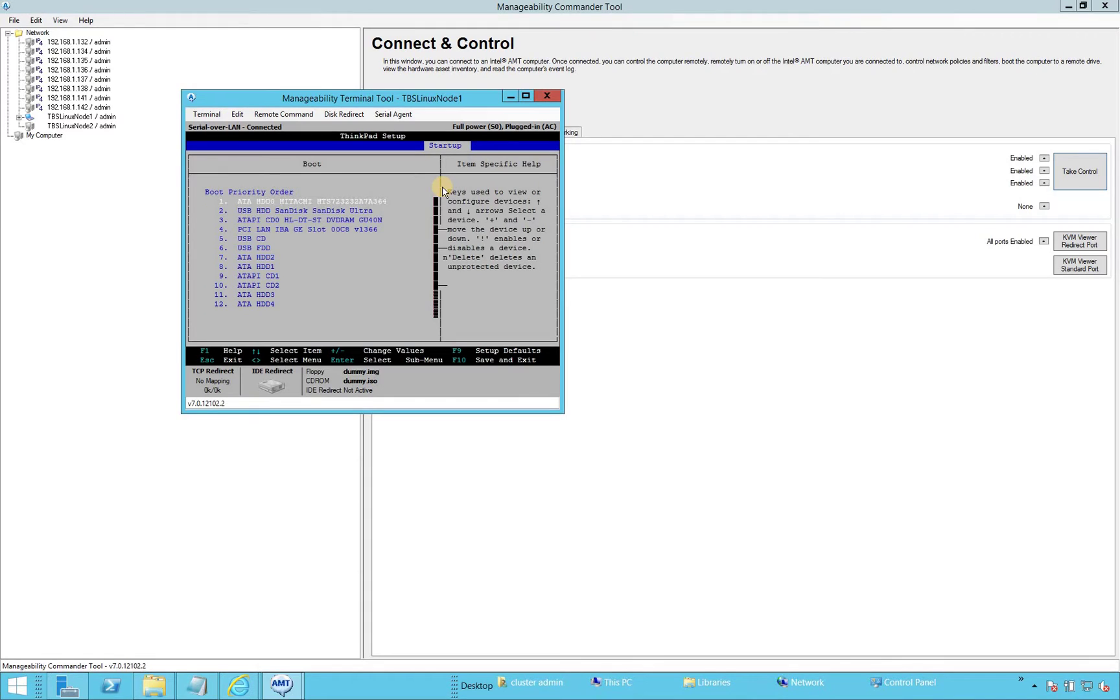
pyautogui.press('Down')
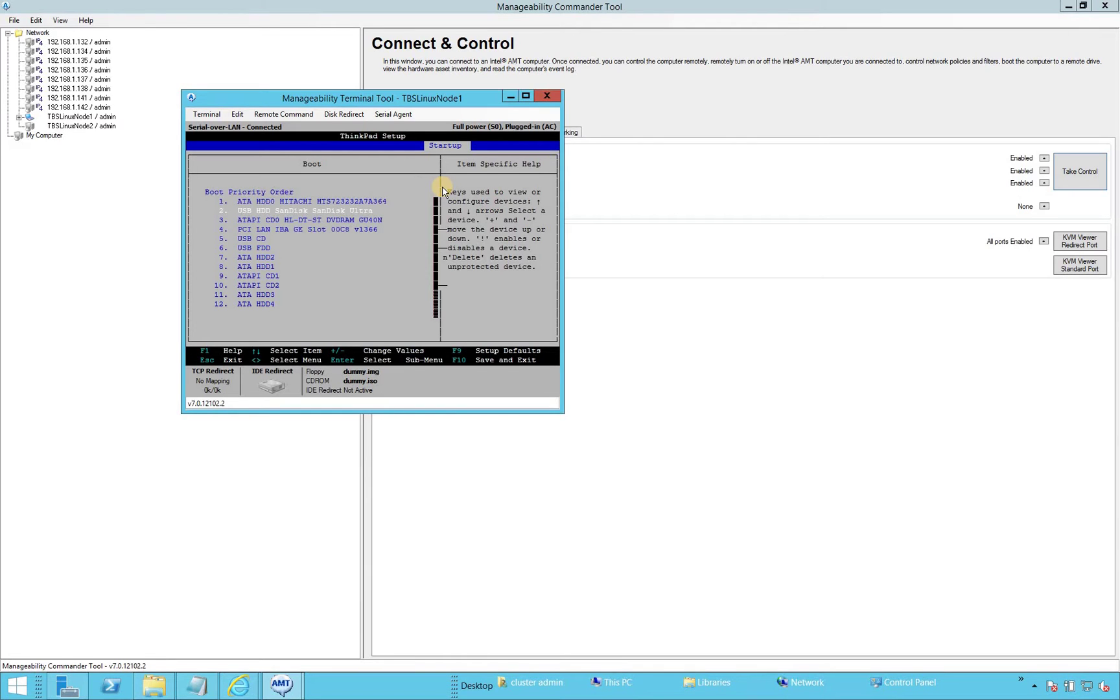
pyautogui.press('+')
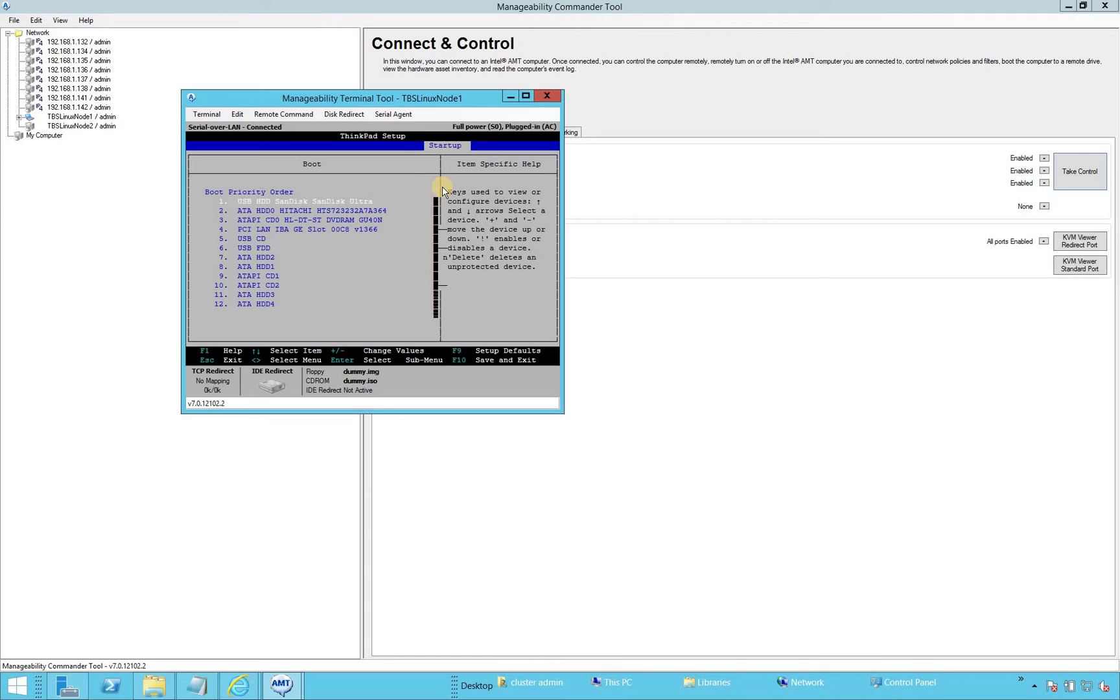
pyautogui.press('Escape')
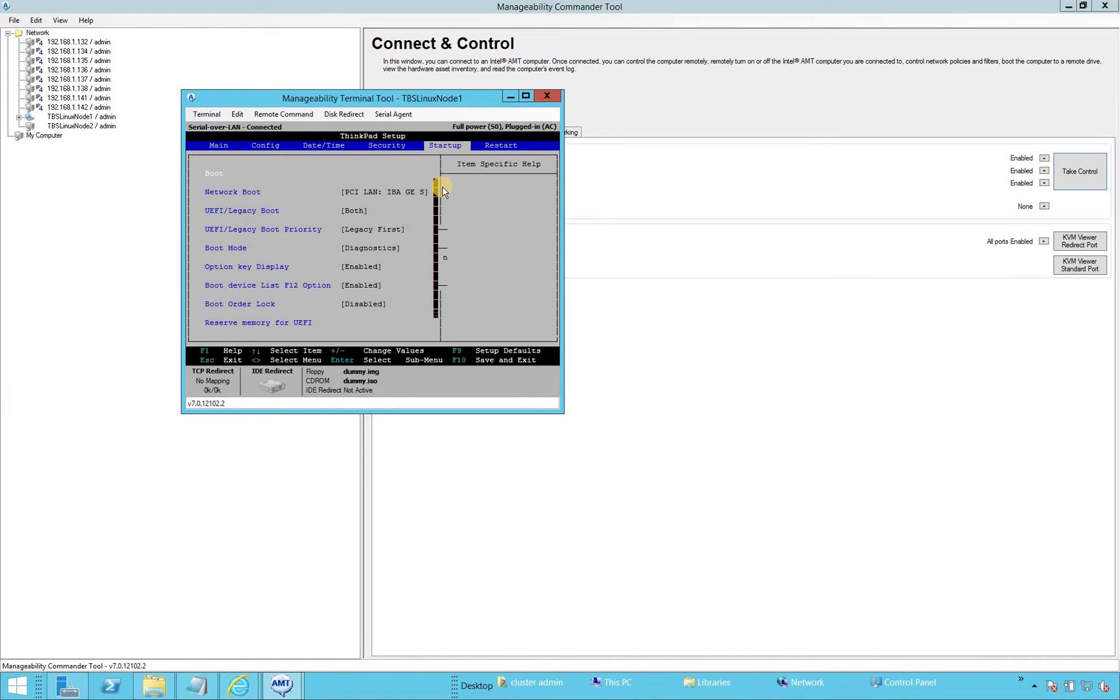
pyautogui.press('Right')
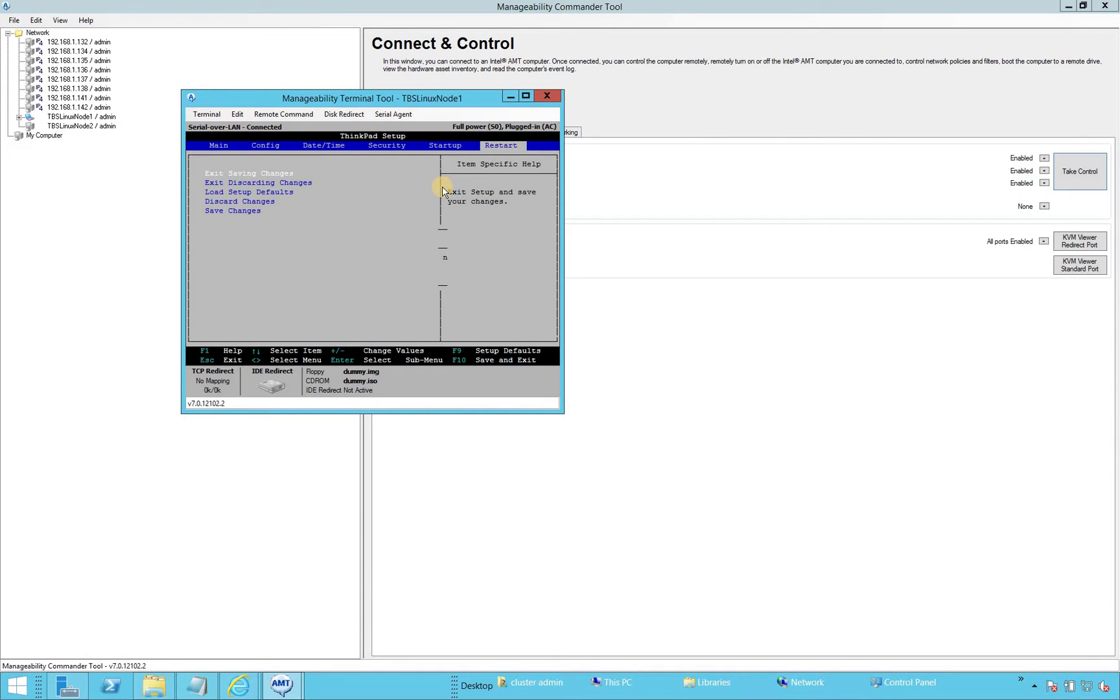
pyautogui.press('Return')
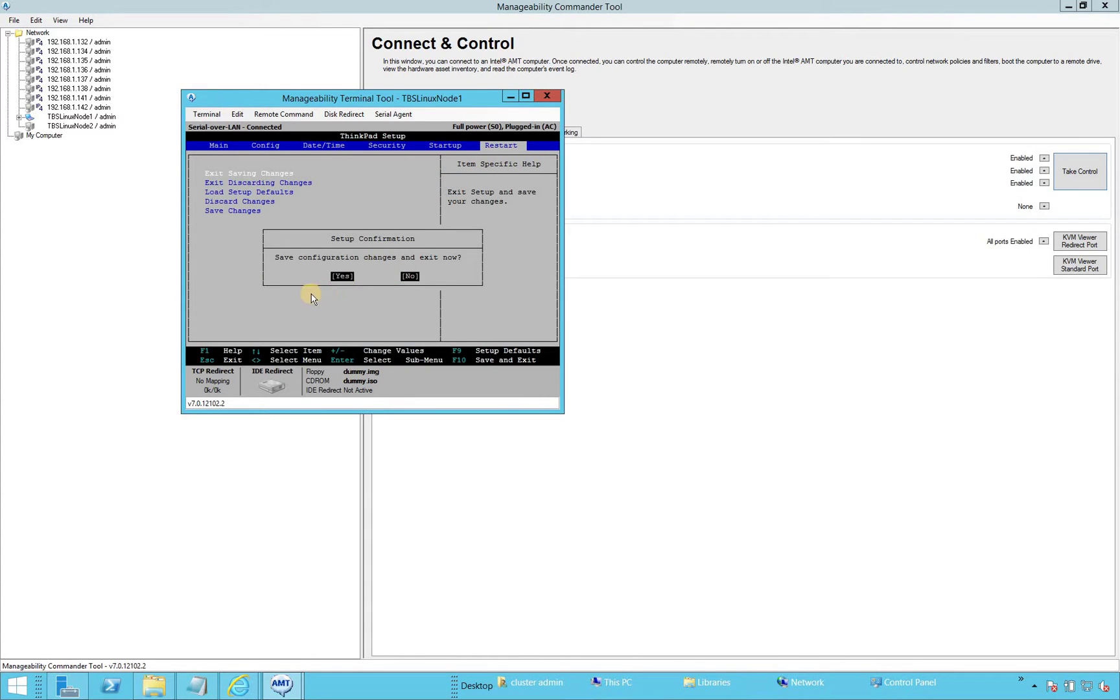
pyautogui.click(292, 117)
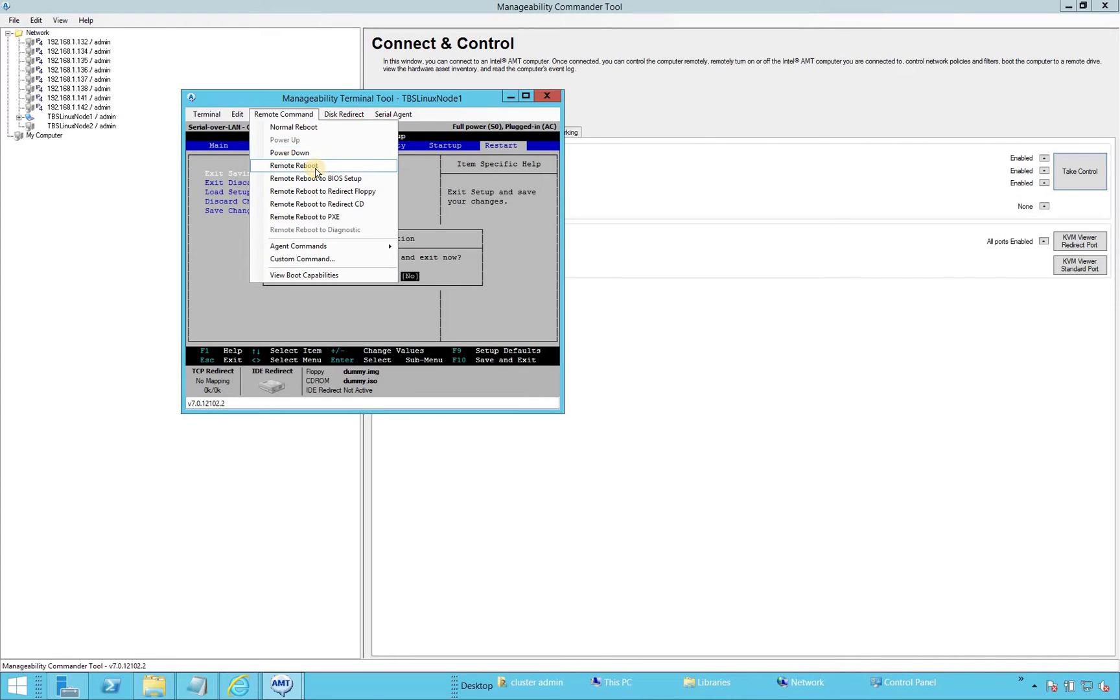
# Issue a plain remote reboot of TBSLinuxNode1 and open its Remote KVM view.
pyautogui.press('Return')
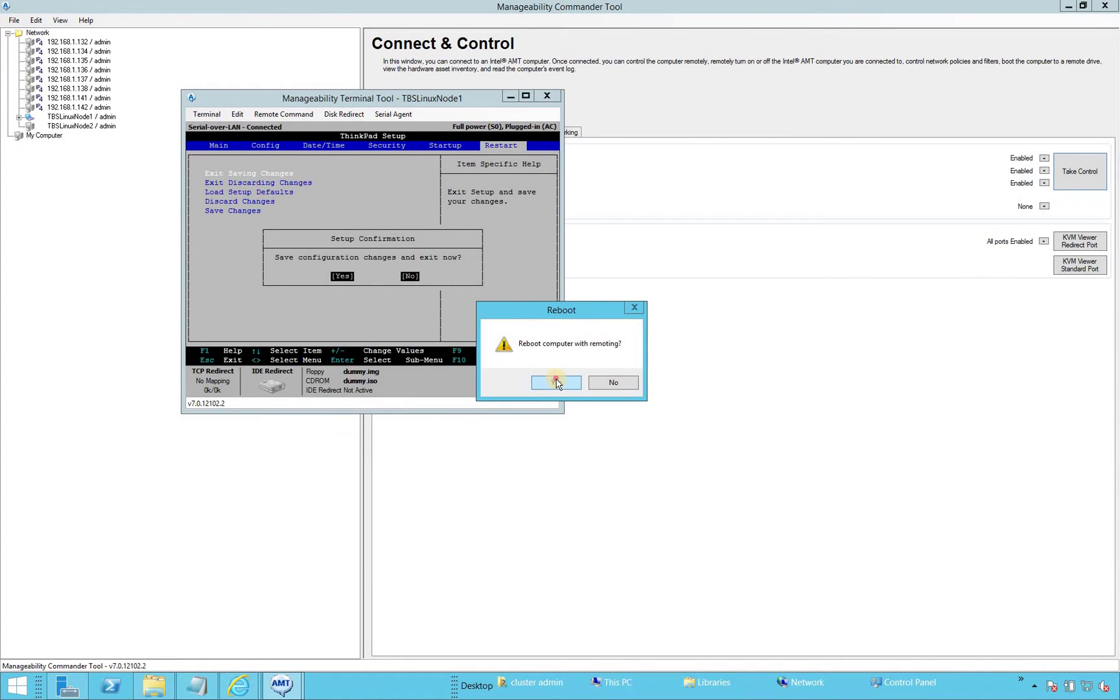
pyautogui.press('Return')
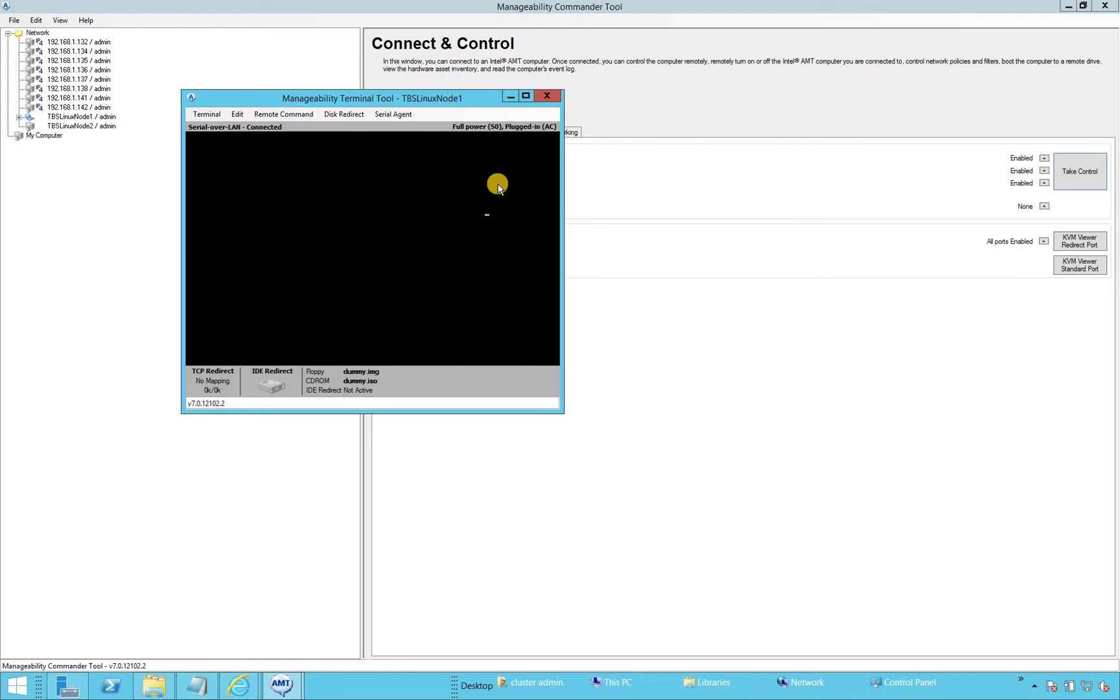
pyautogui.click(1080, 242)
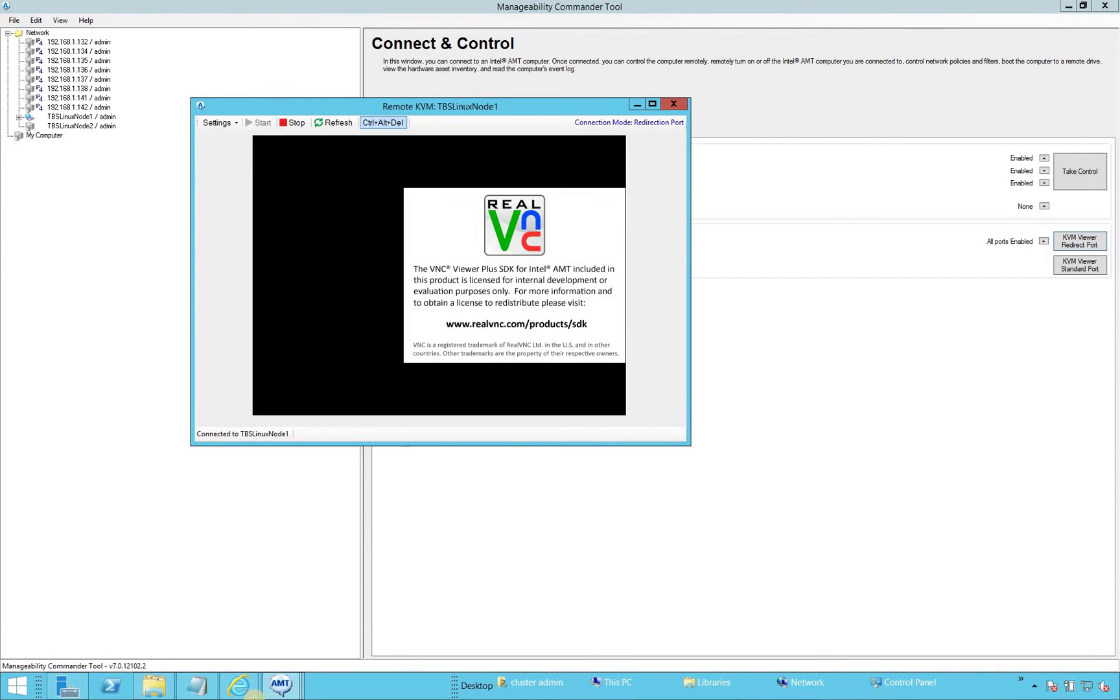
# Close the Terminal Tool window and maximize the Remote KVM screen.
pyautogui.moveTo(281, 683)
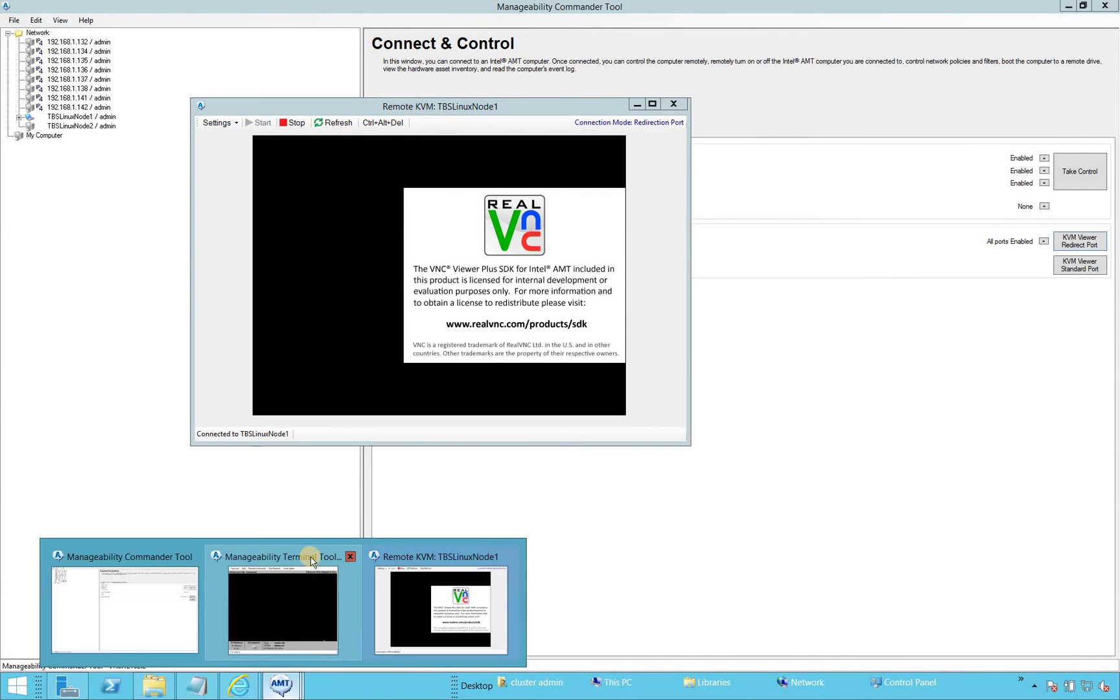
pyautogui.click(308, 554)
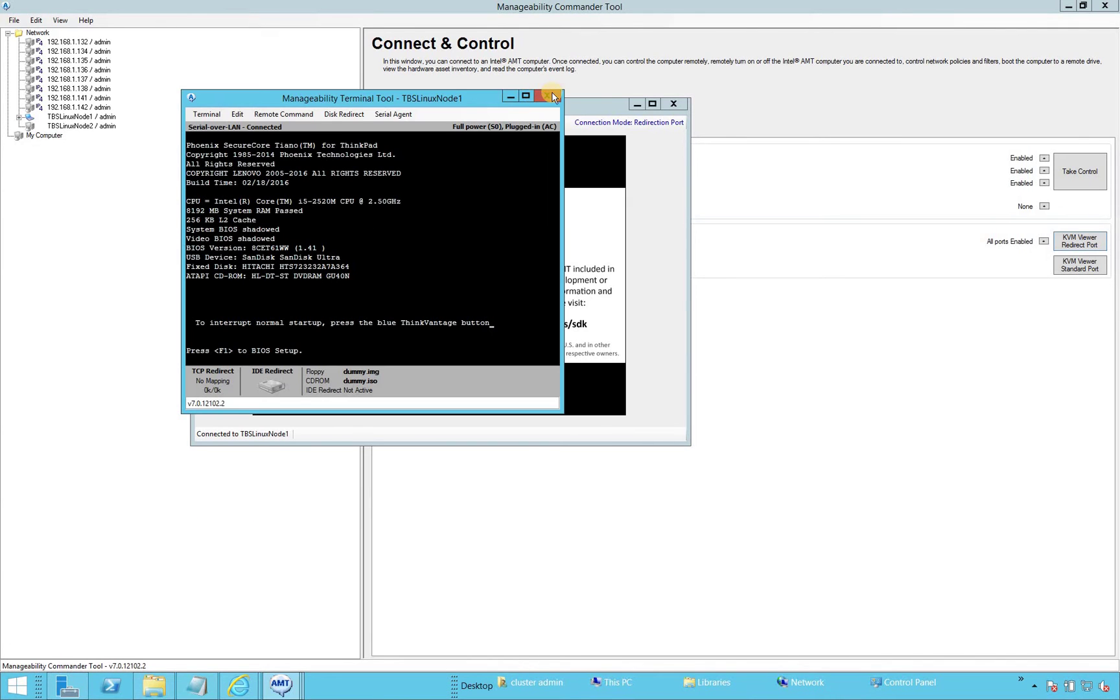
pyautogui.click(549, 98)
pyautogui.click(652, 105)
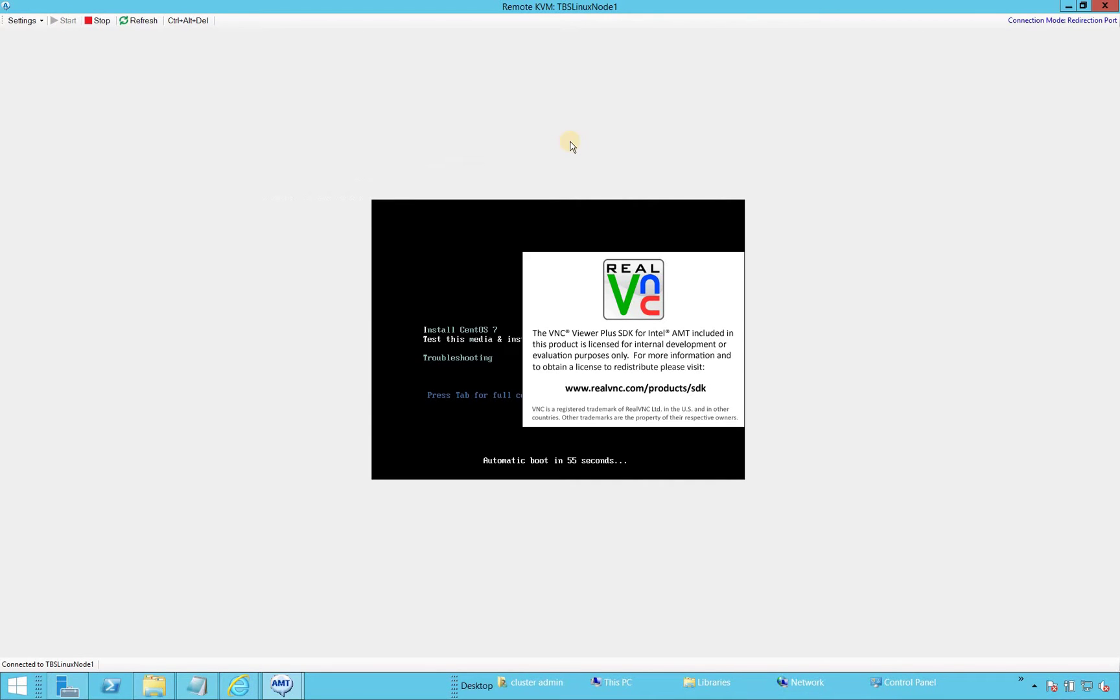
# Select Install CentOS 7 in the remote boot menu and start it.
pyautogui.click(565, 255)
pyautogui.press('Up')
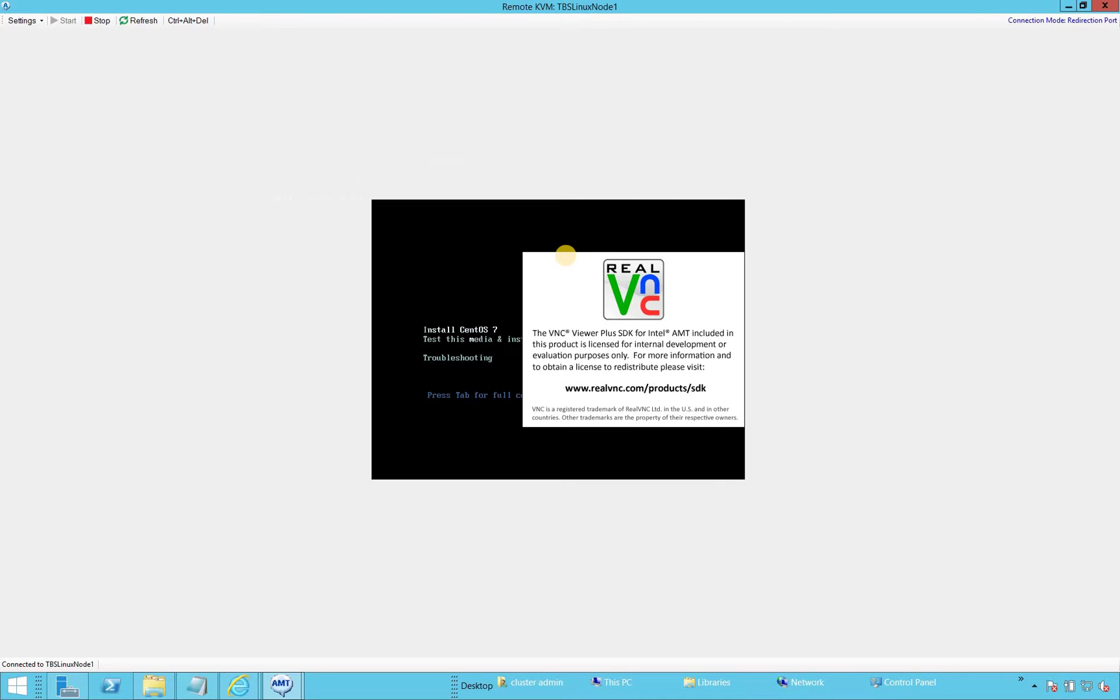
pyautogui.press('Return')
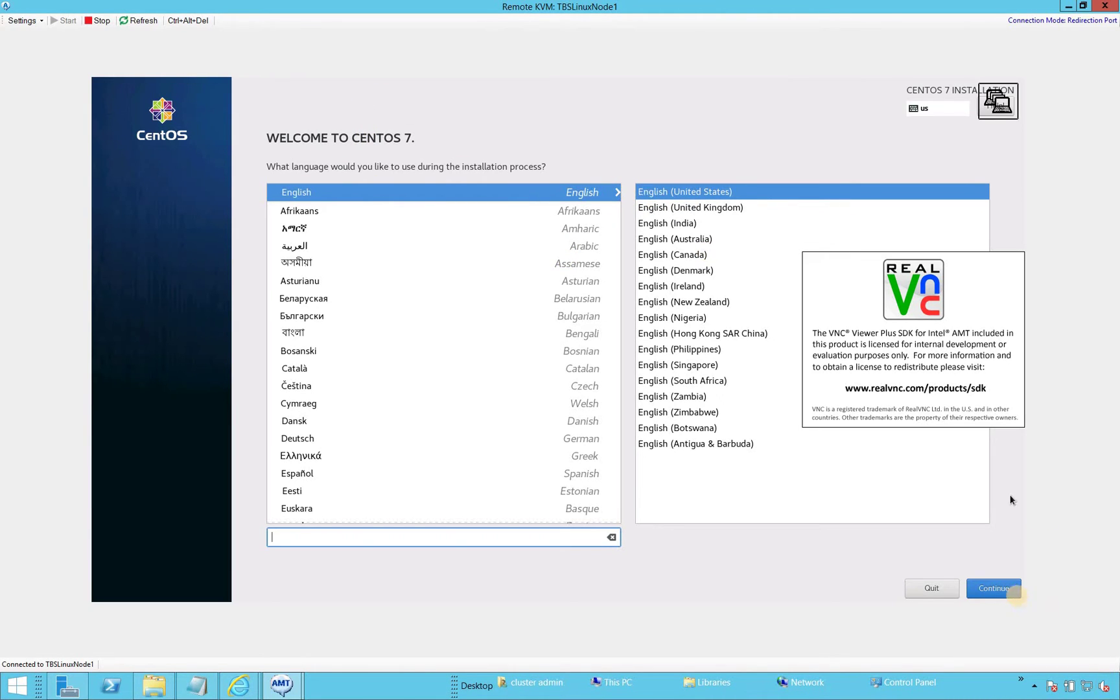
# Keep English, confirm the America/New York timezone, and open Installation Destination.
pyautogui.click(1015, 589)
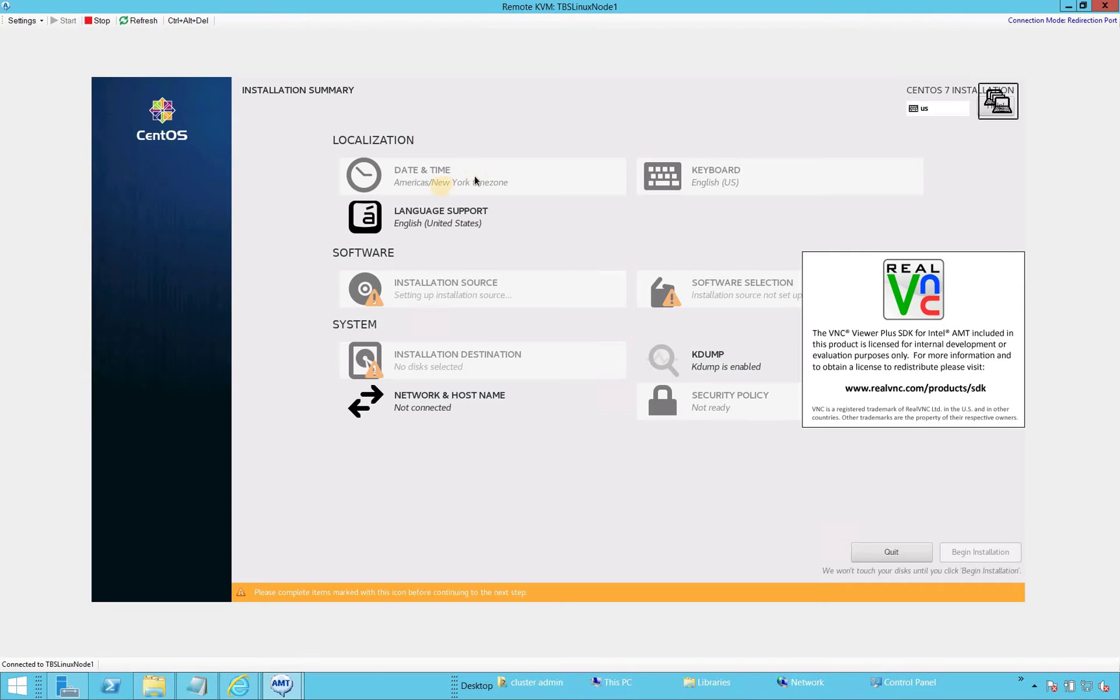
pyautogui.click(421, 180)
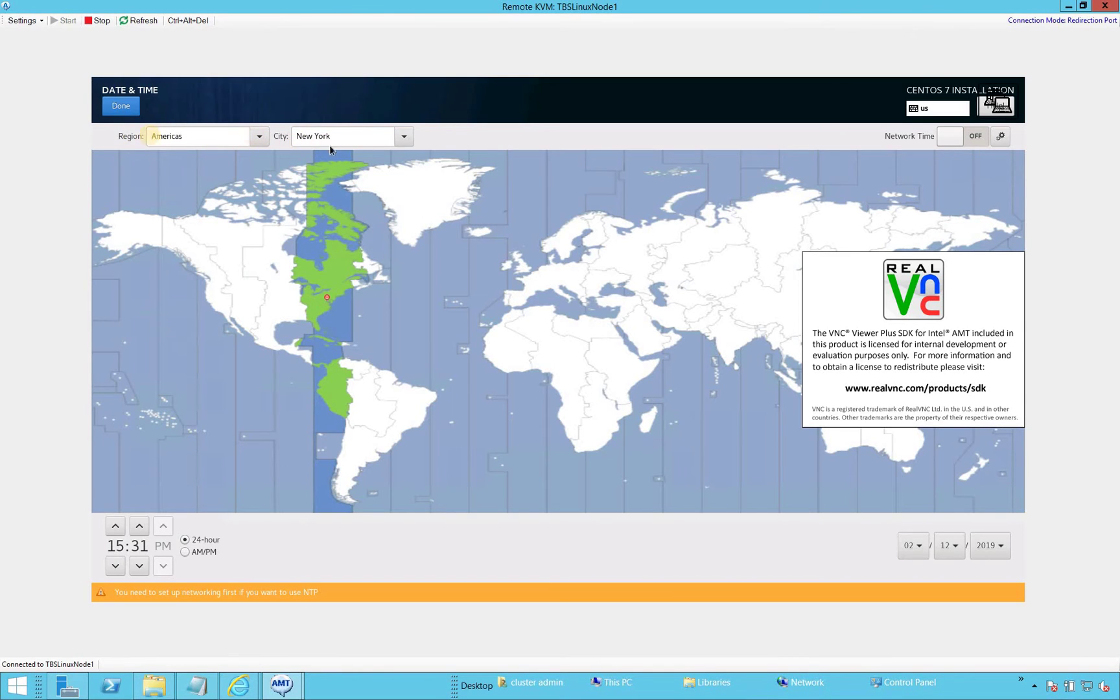
pyautogui.click(121, 107)
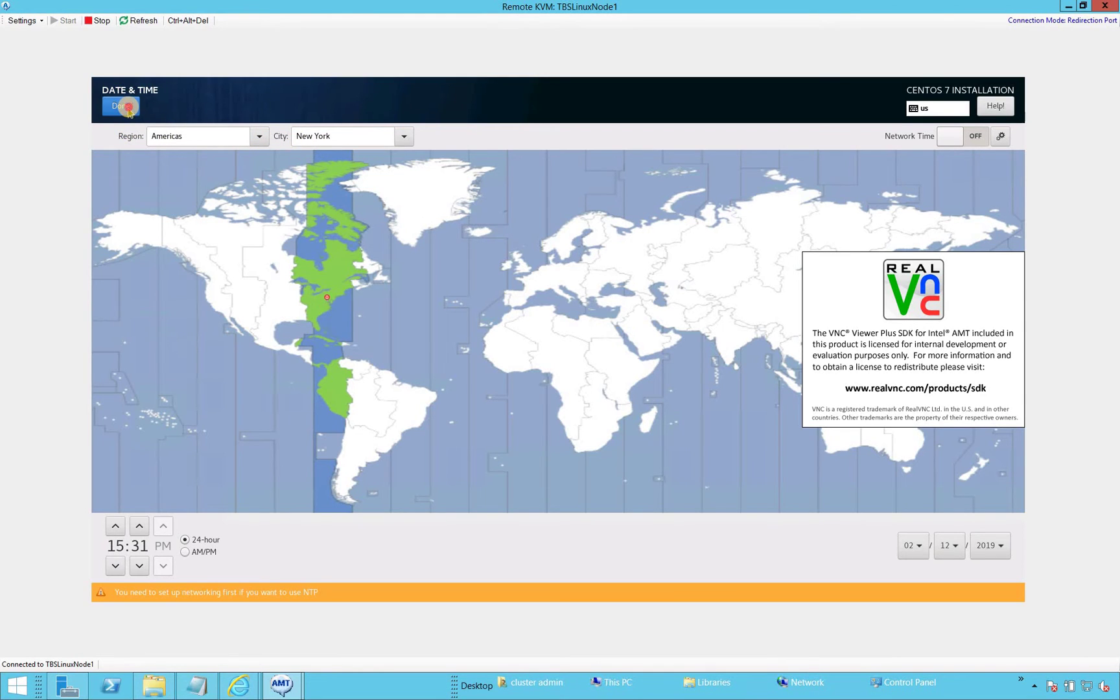
pyautogui.click(123, 107)
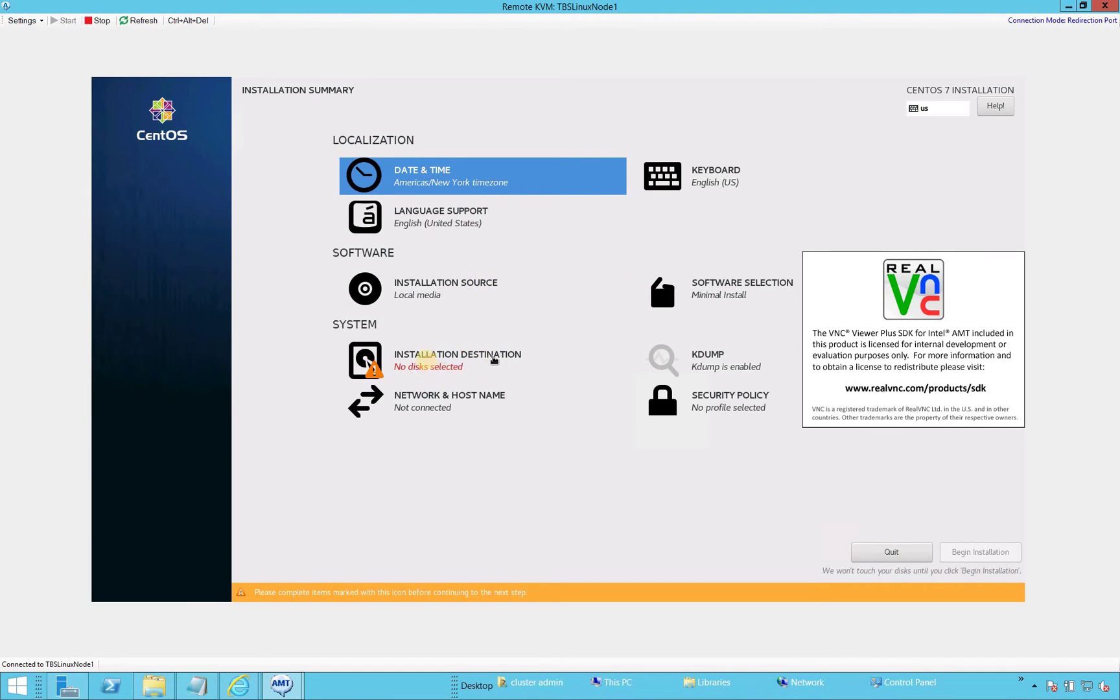
pyautogui.click(427, 358)
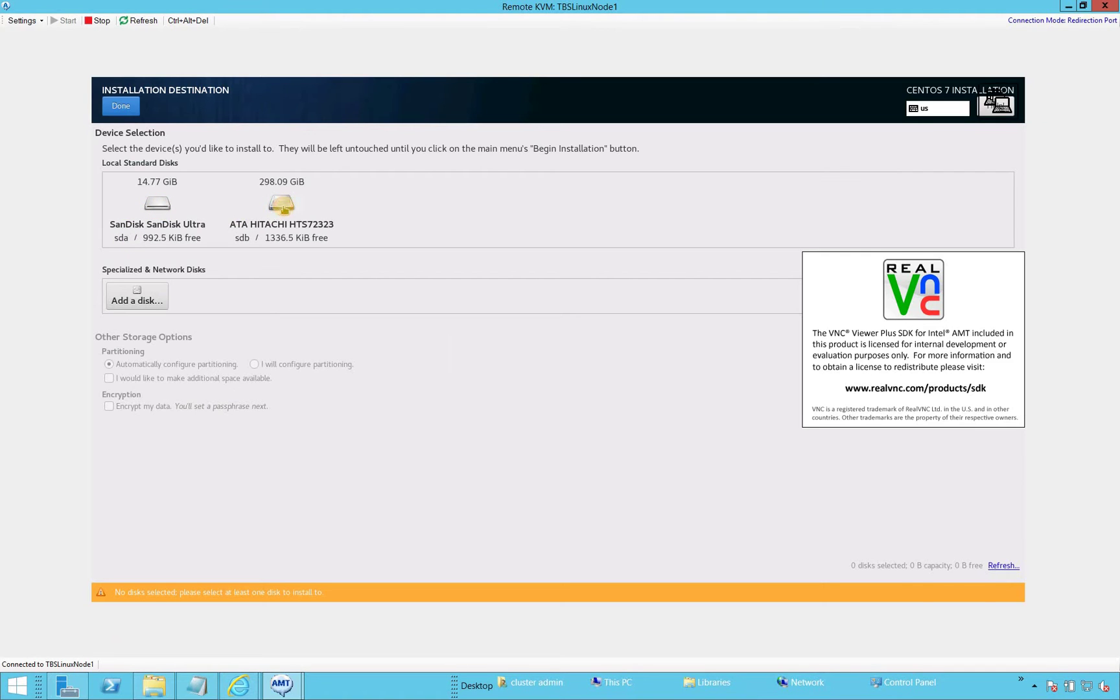
# Select the 298.09 GiB ATA HITACHI disk as the install target and confirm with Done.
pyautogui.click(282, 206)
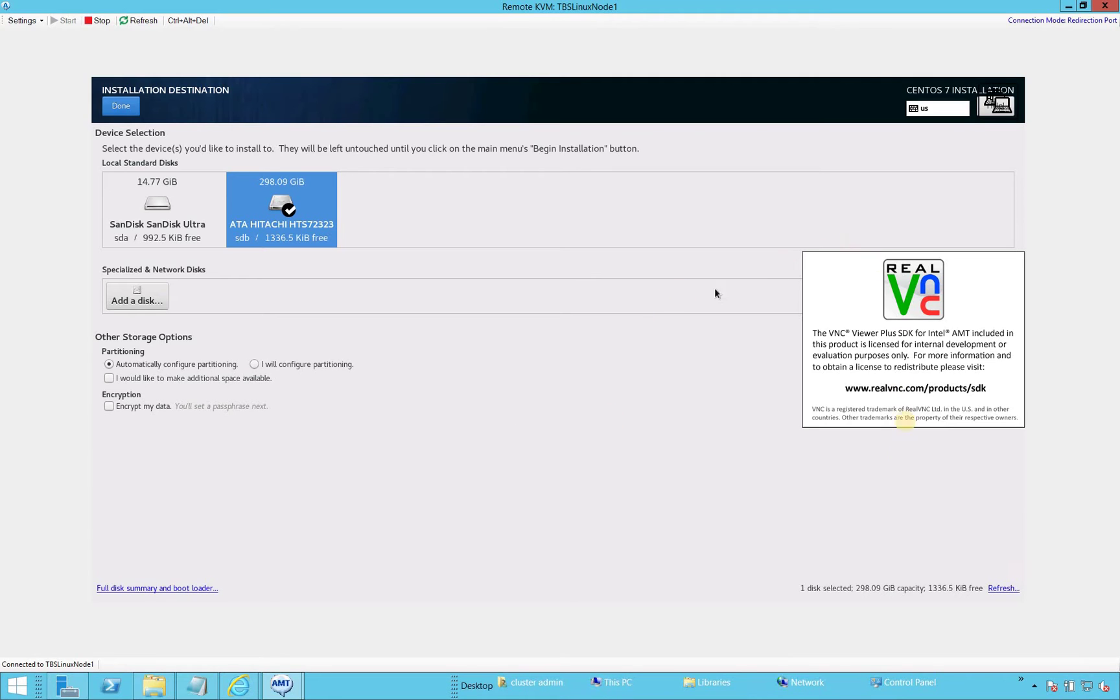
pyautogui.click(133, 109)
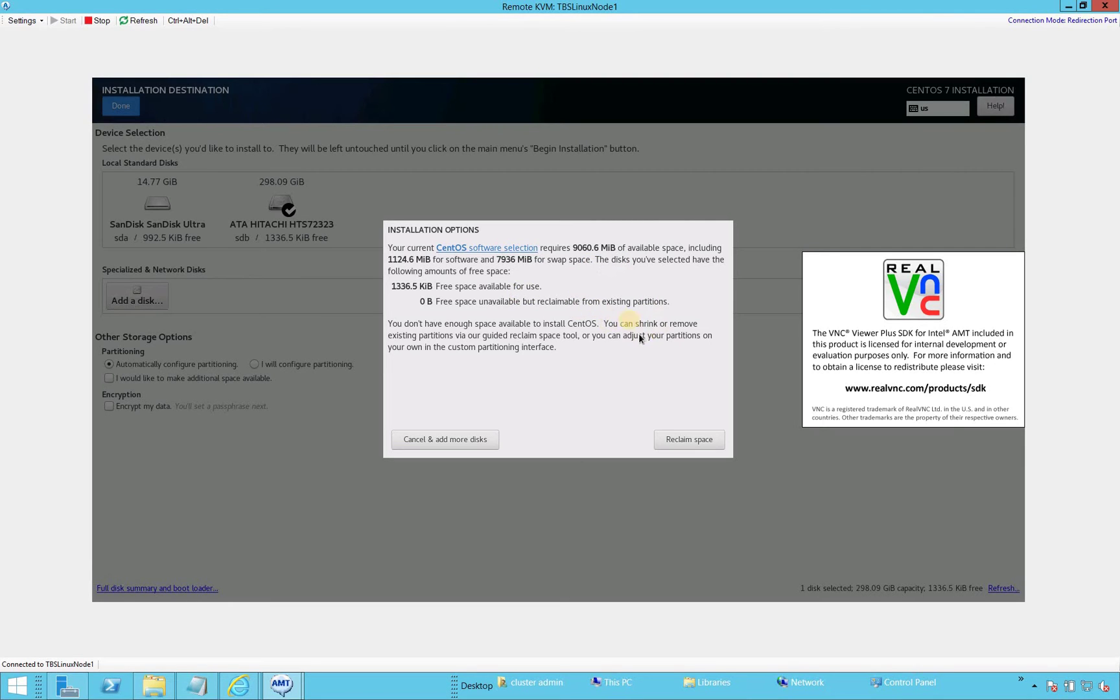
# Delete all sdb partitions through Reclaim Space to free the HITACHI disk.
pyautogui.click(684, 439)
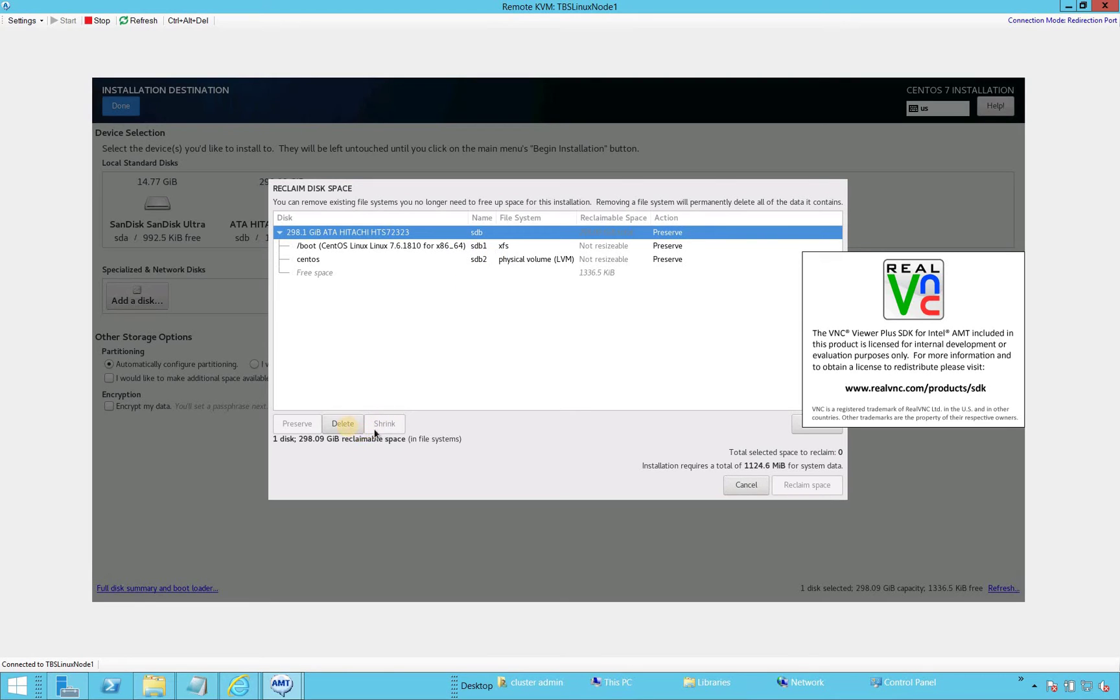
pyautogui.click(343, 423)
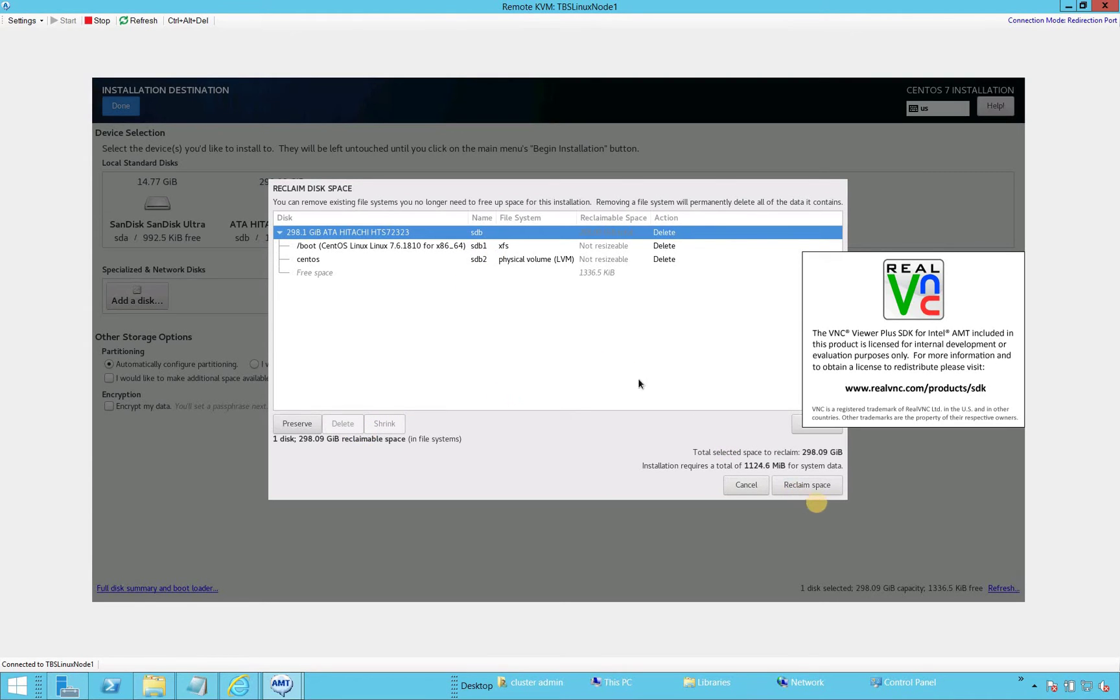
pyautogui.click(812, 490)
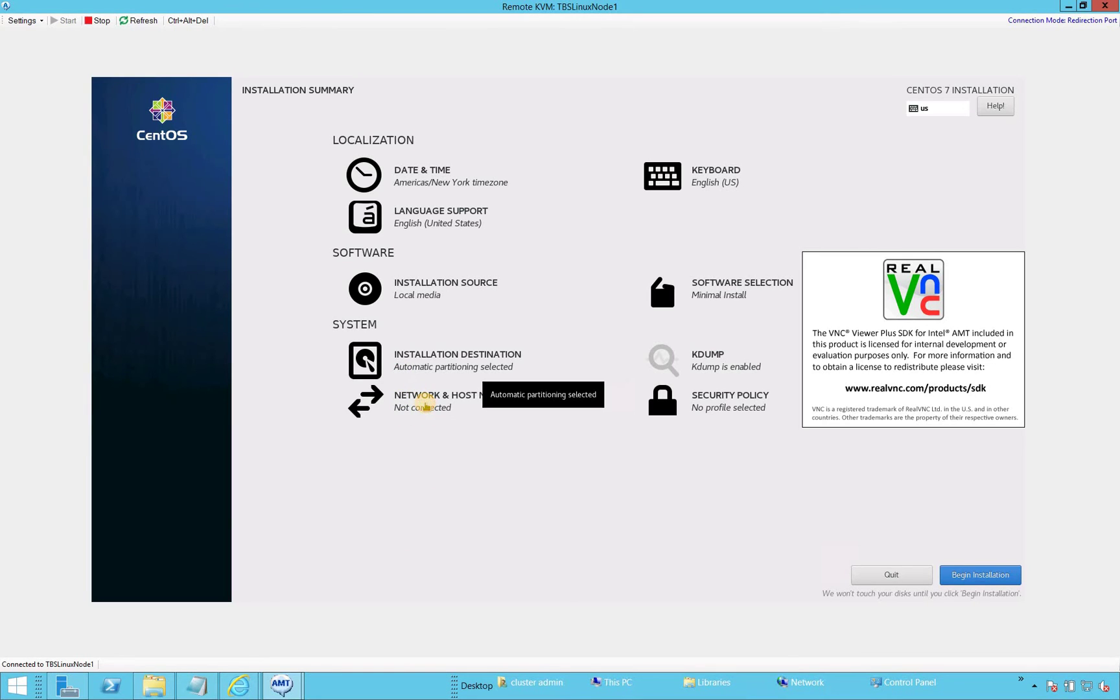
# Replace localhost.localdomain with TBSLinuxNode1.Techbrothers.local as the host name and apply it.
pyautogui.click(427, 407)
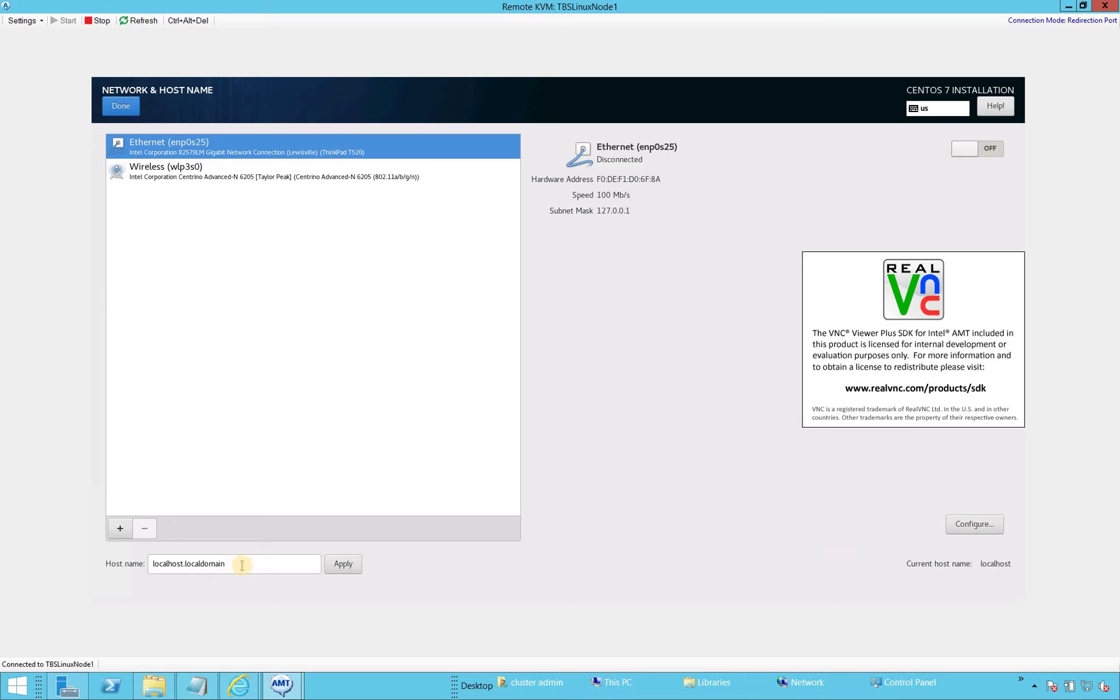
pyautogui.tripleClick(241, 564)
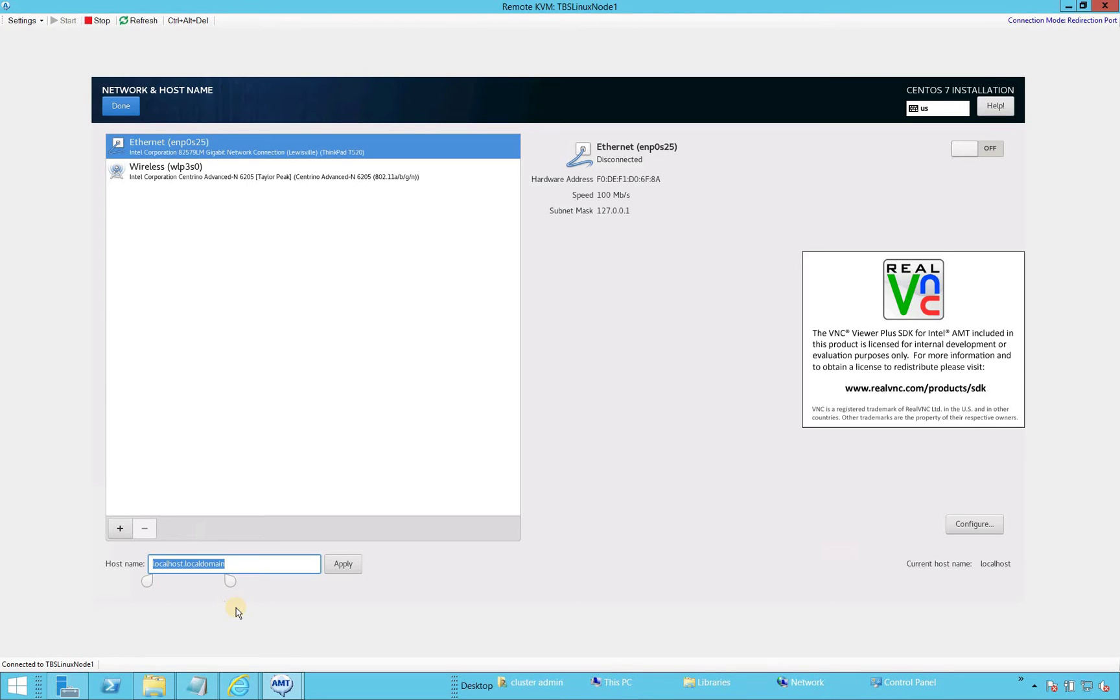
pyautogui.write('TBS')
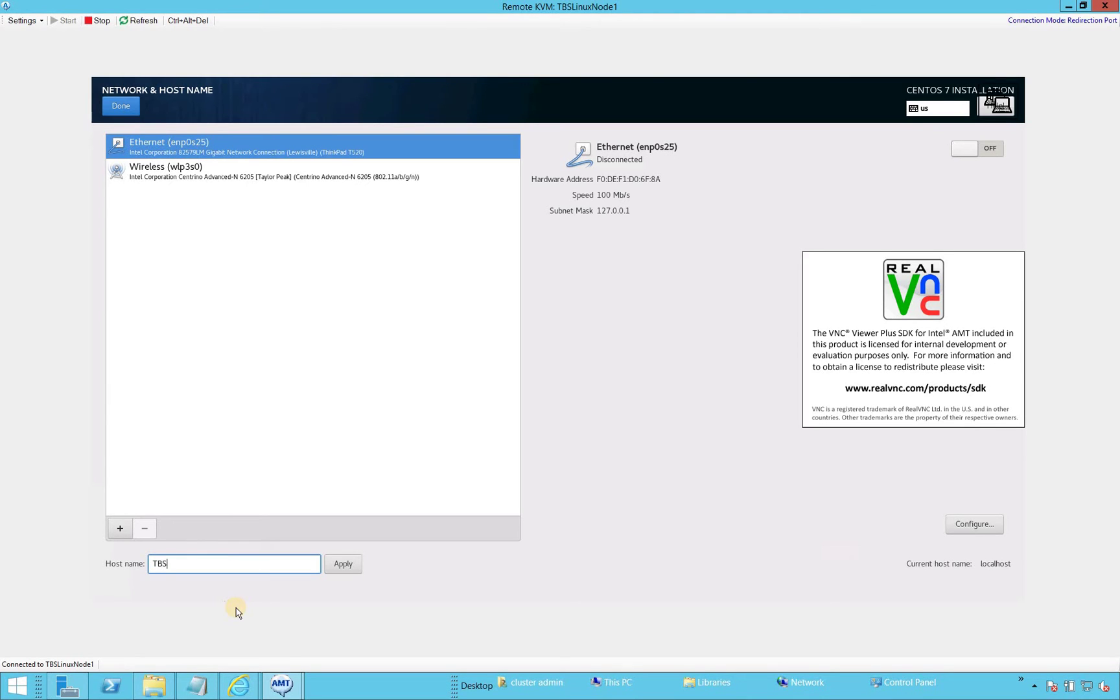
pyautogui.write('Clin')
pyautogui.write('in')
pyautogui.write('Techbrohter')
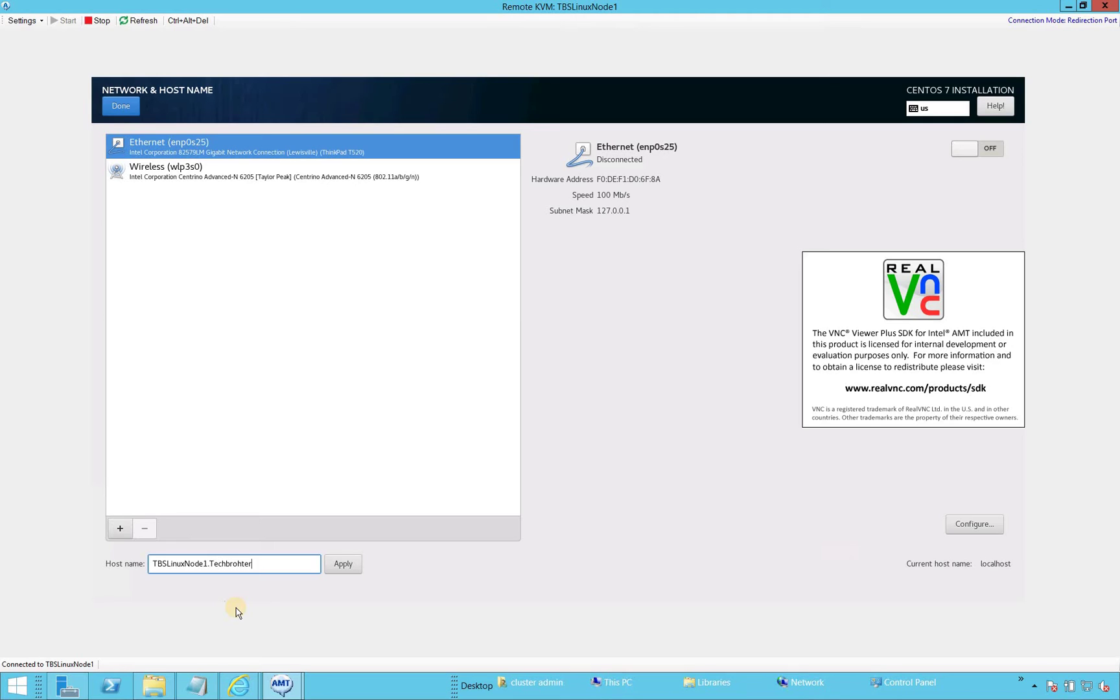
pyautogui.press('BackSpace')
pyautogui.press('BackSpace')
pyautogui.write('ther')
pyautogui.write('local')
pyautogui.click(343, 563)
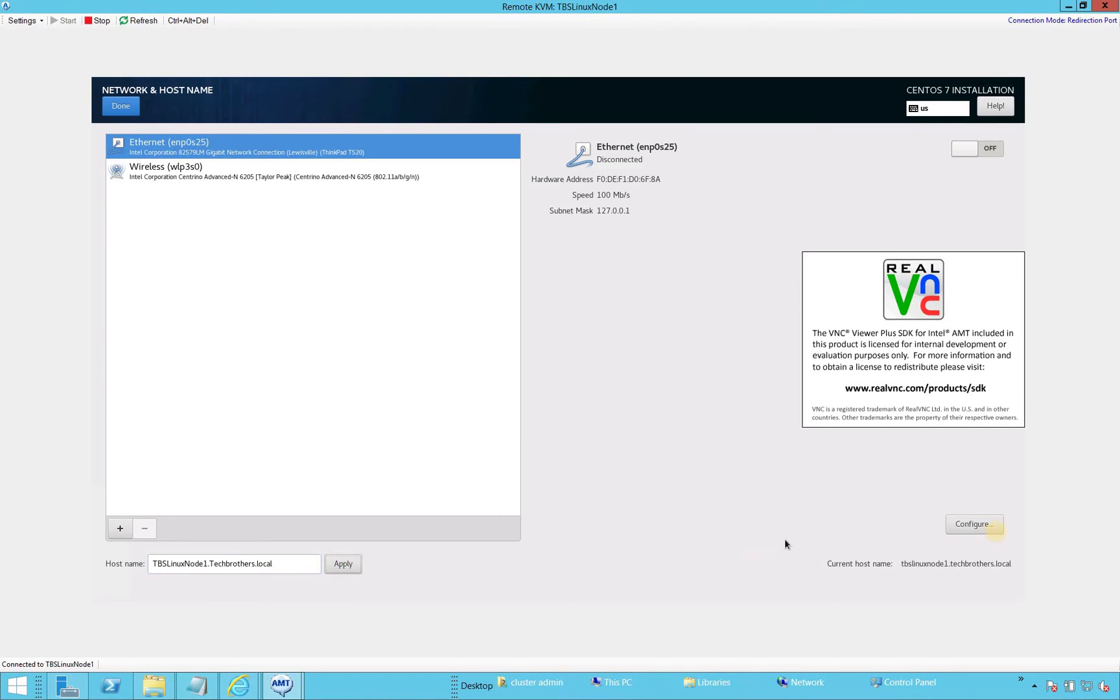
# In enp0s25's IPv4 Settings, choose the Manual method and add an empty address row.
pyautogui.click(978, 525)
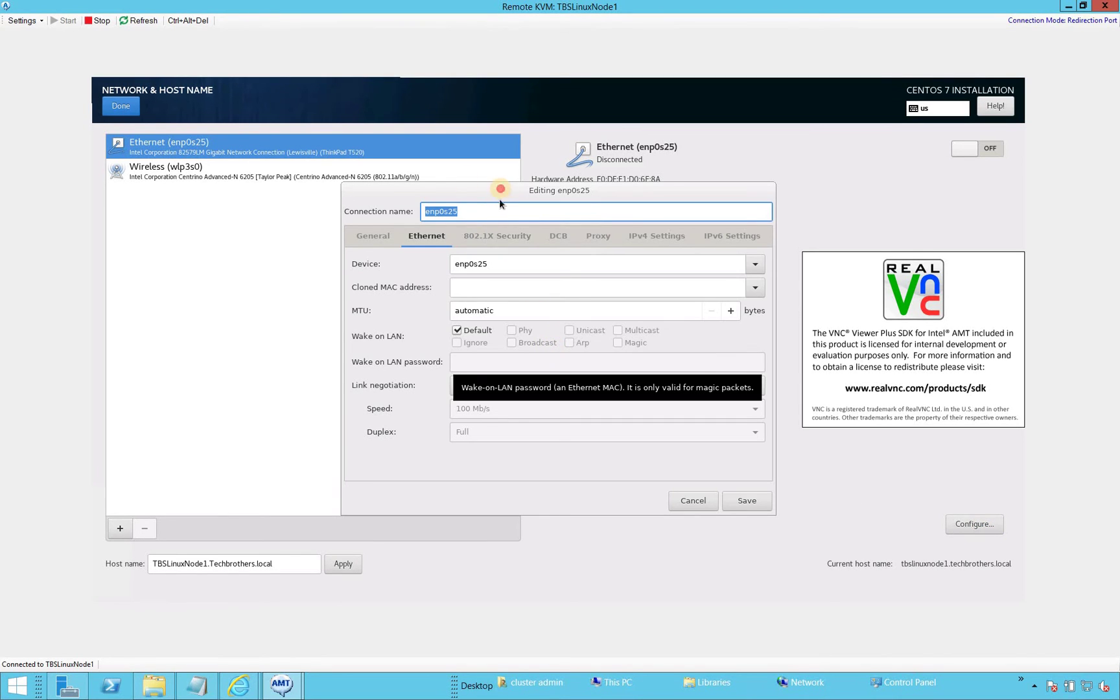
pyautogui.moveTo(499, 188); pyautogui.dragTo(317, 152)
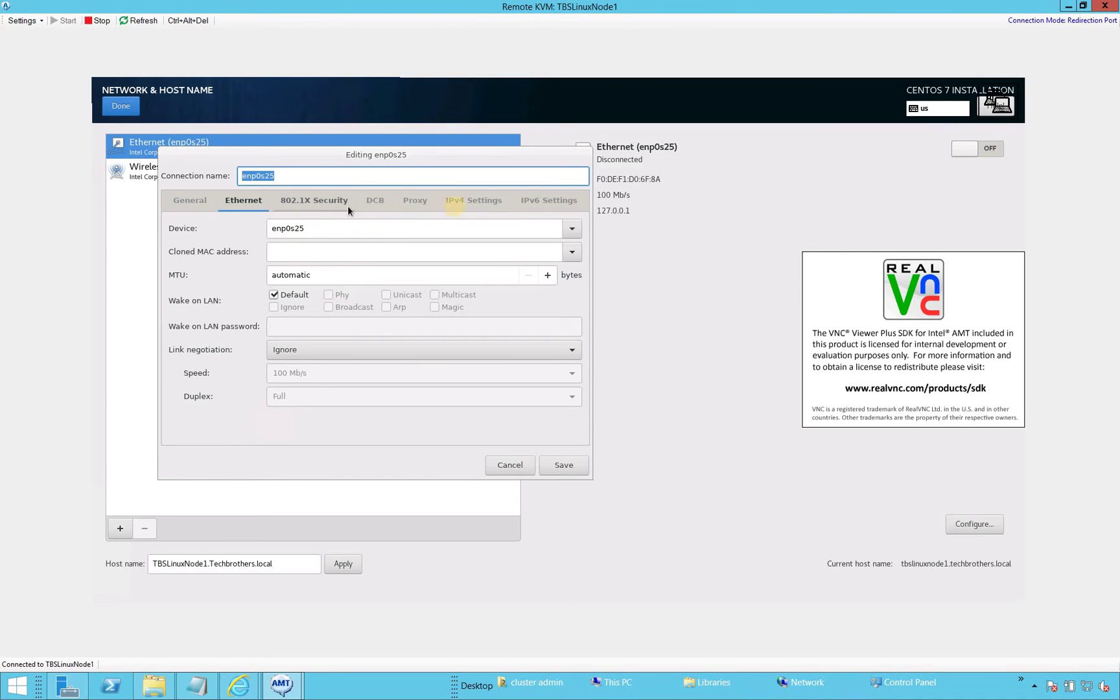
pyautogui.click(467, 206)
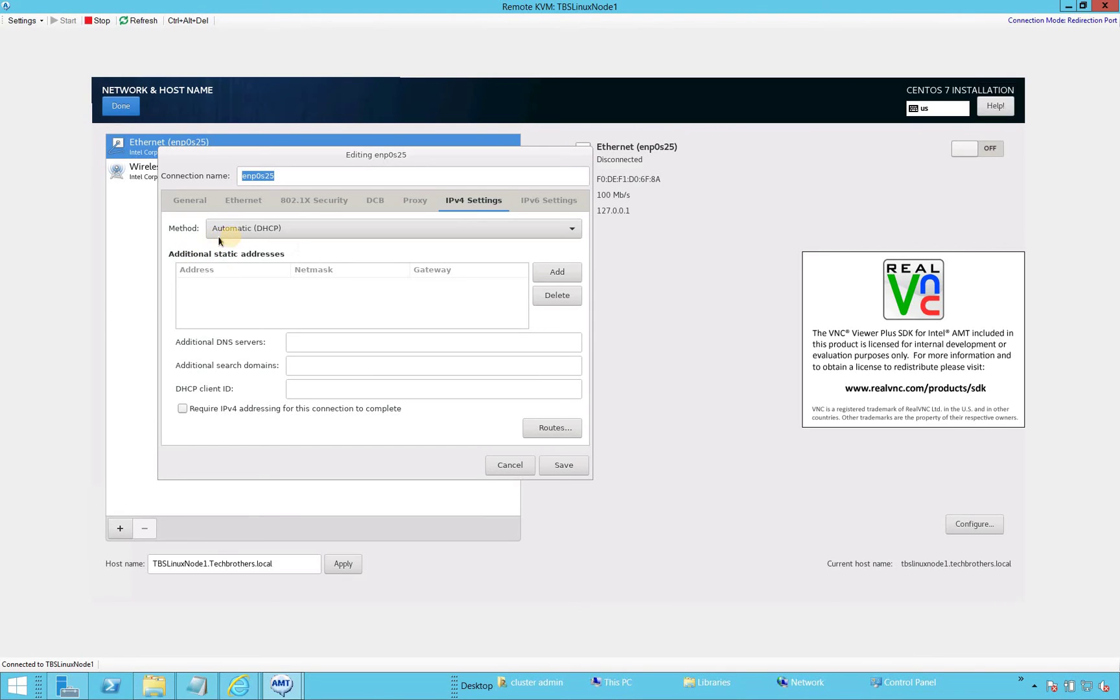
pyautogui.click(258, 230)
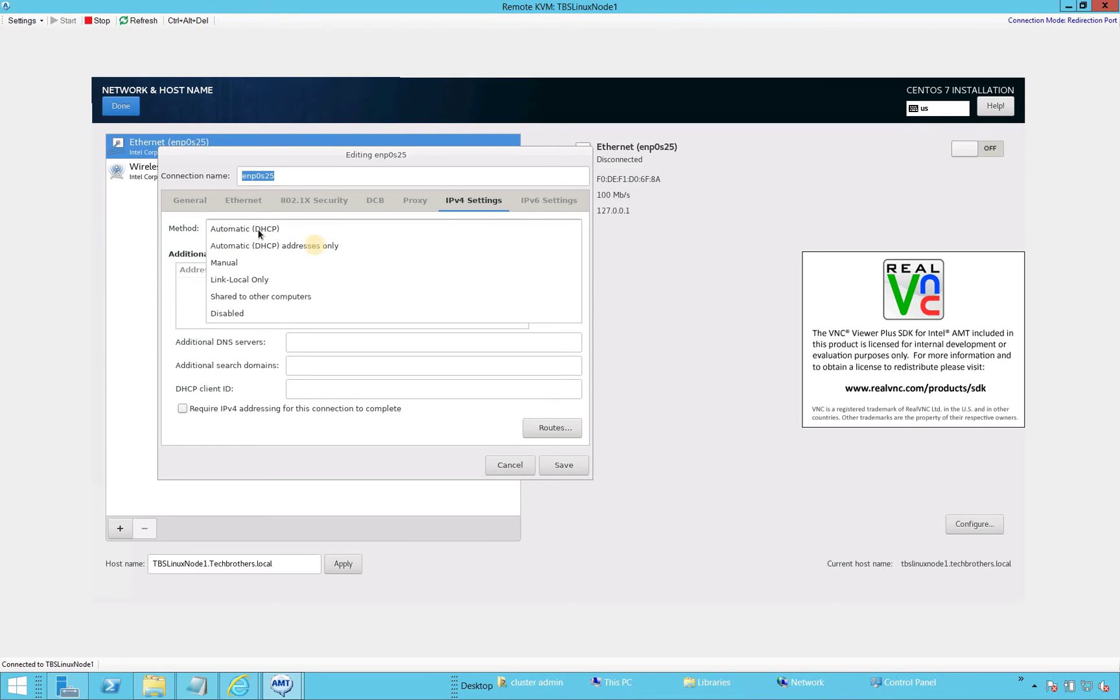
pyautogui.click(238, 262)
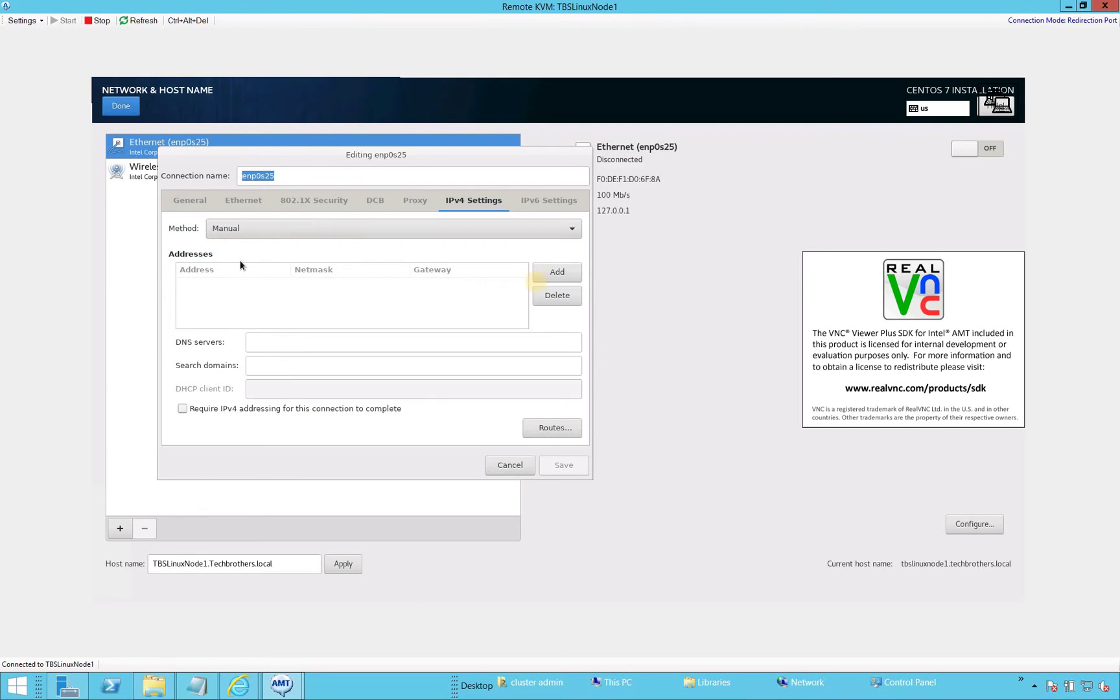
pyautogui.click(548, 273)
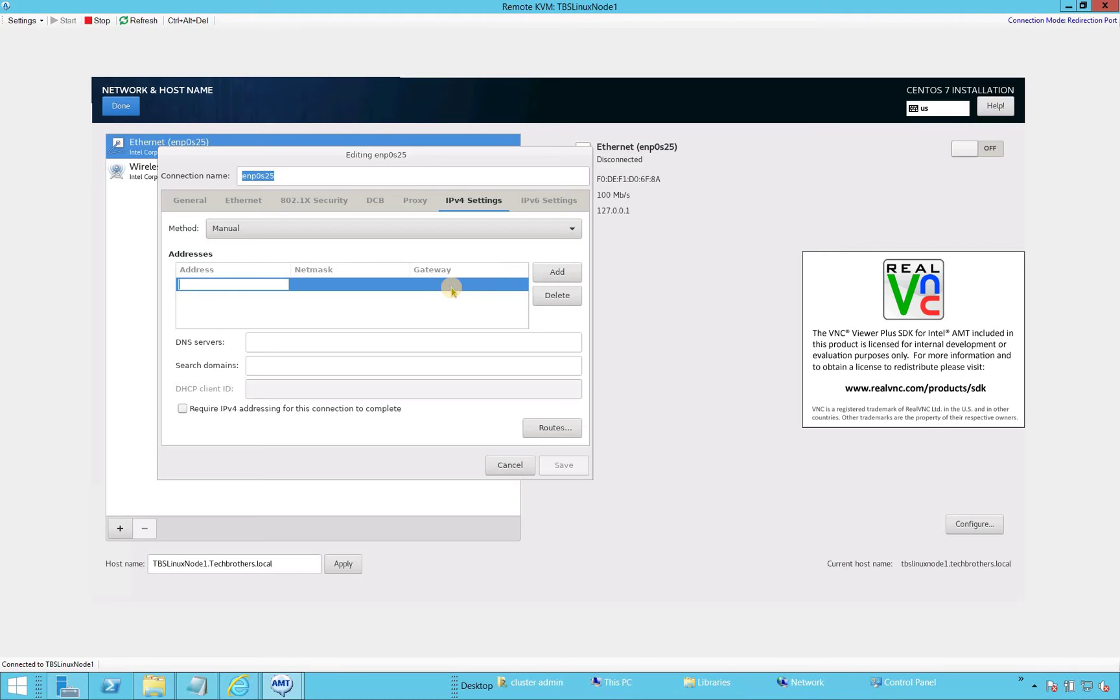
# Fill the new address row with 192.168.1.100, a netmask and gateway 192.168.1.254.
pyautogui.click(253, 290)
pyautogui.click(252, 289)
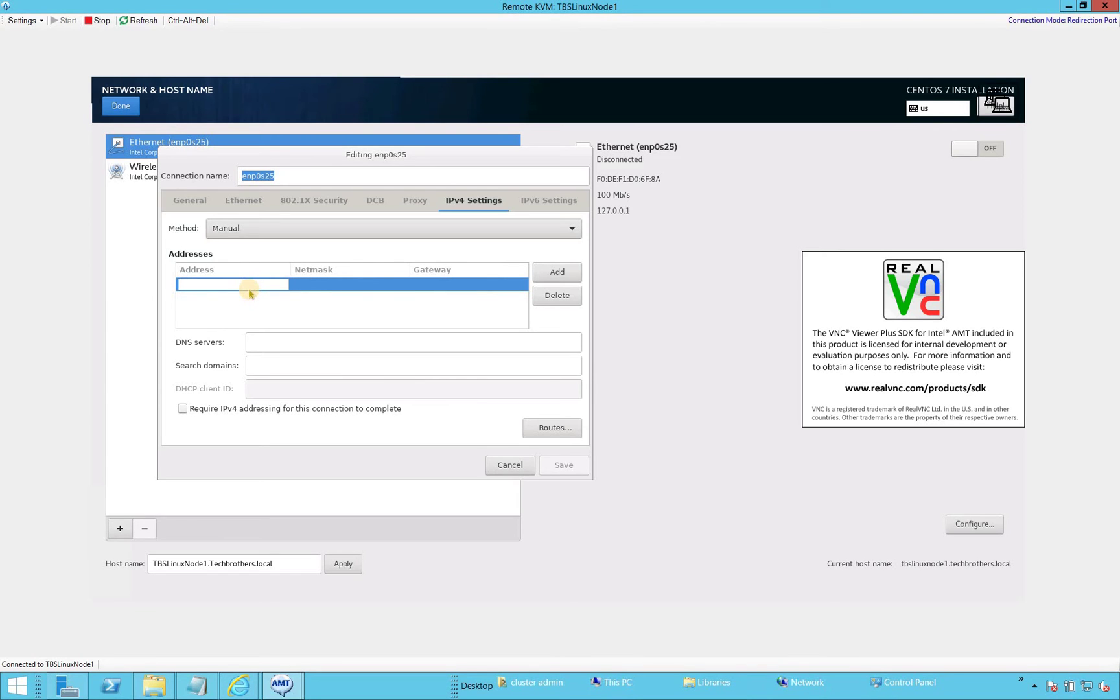
pyautogui.write('192')
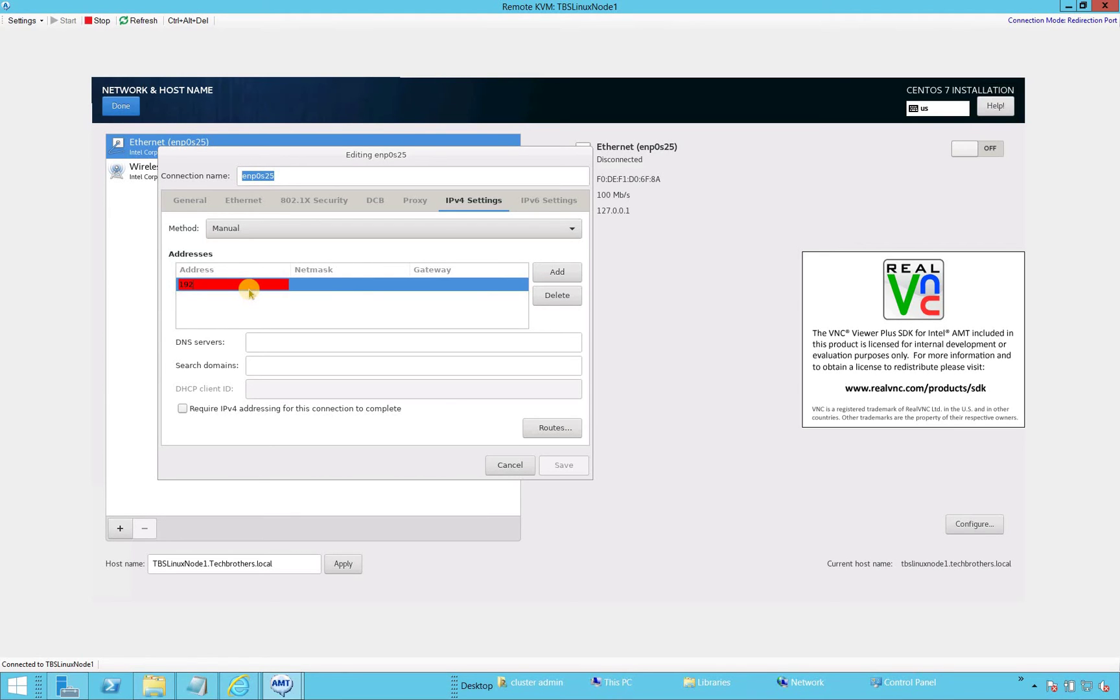
pyautogui.write('.168.1.100')
pyautogui.click(377, 284)
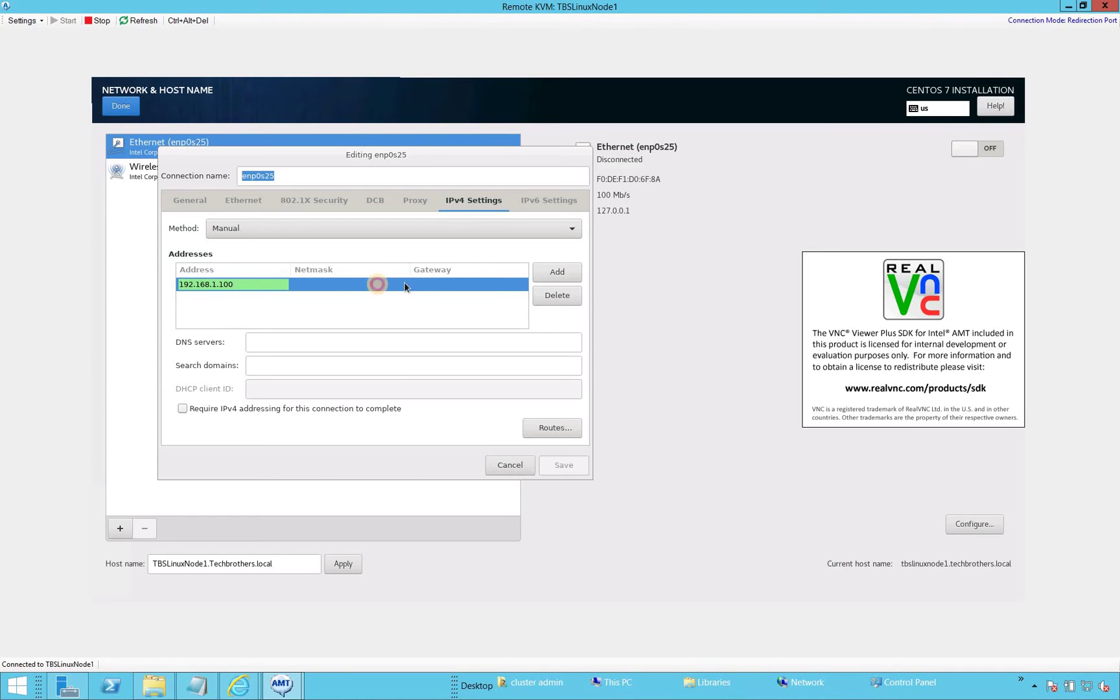
pyautogui.write('255.255.255')
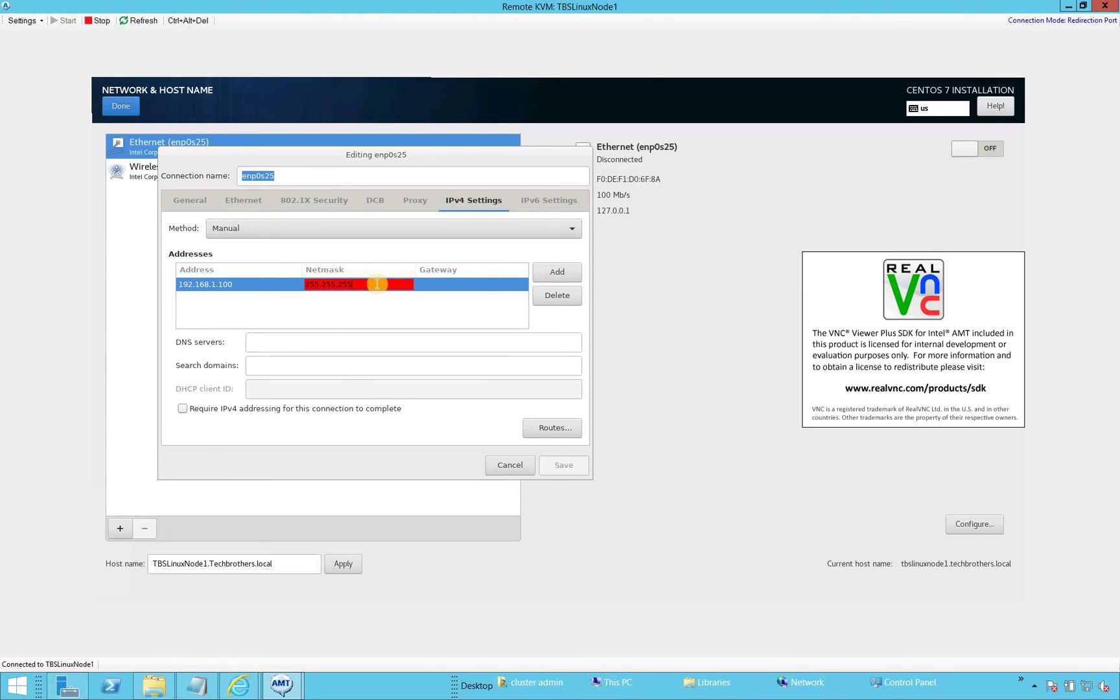
pyautogui.write('.255.0')
pyautogui.click(460, 284)
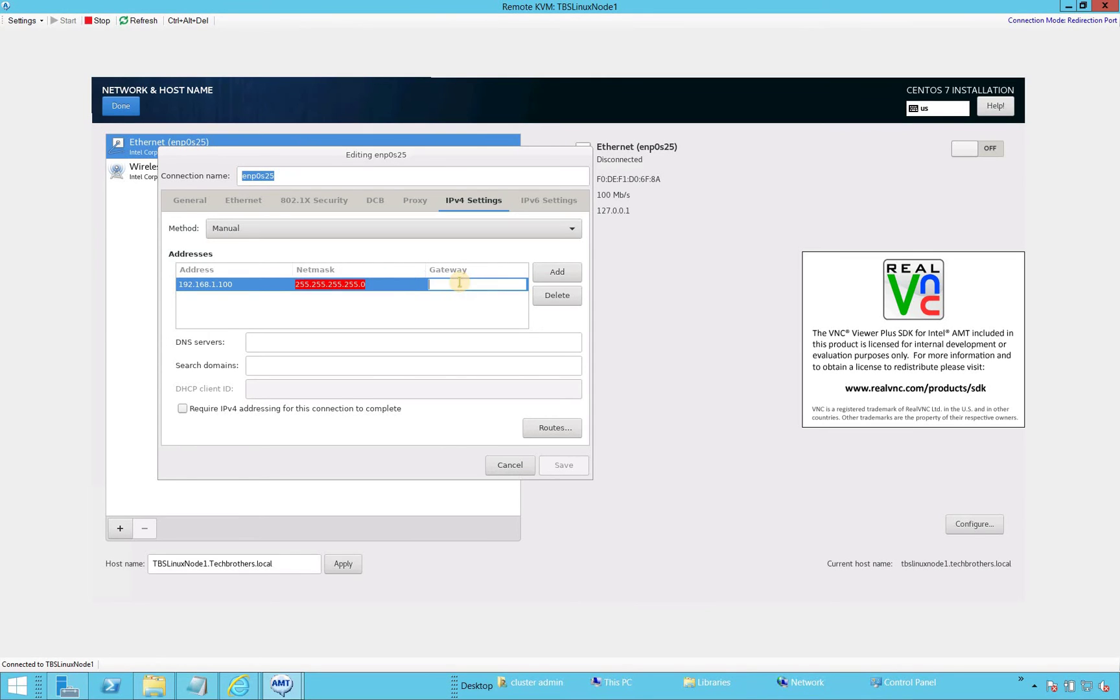
pyautogui.write('192.')
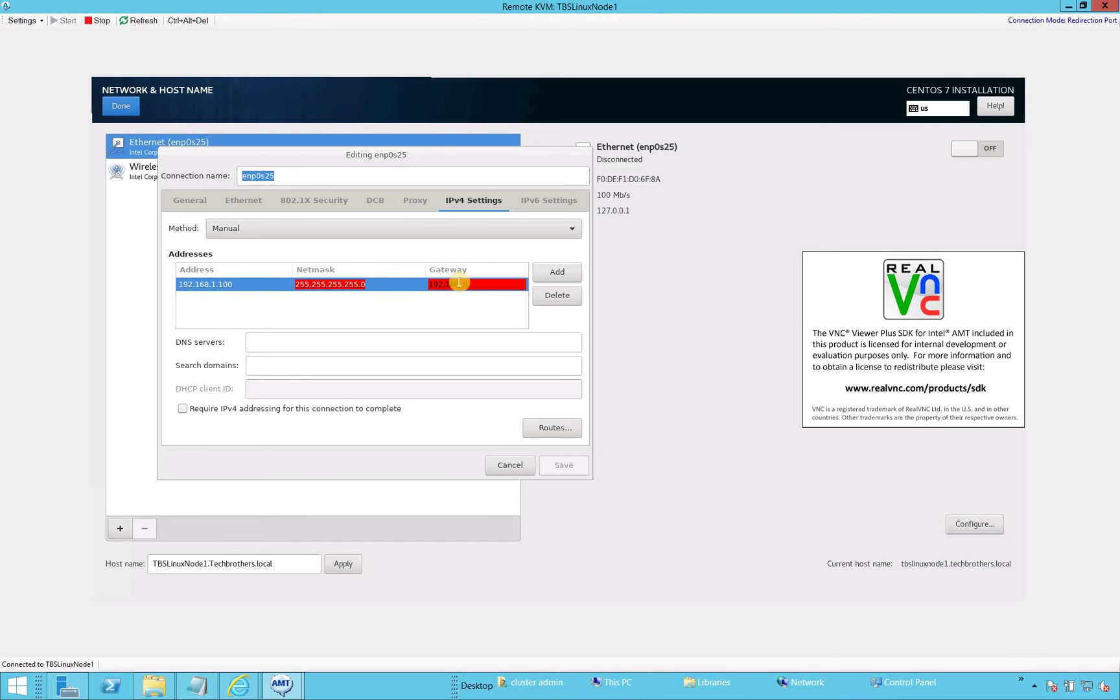
pyautogui.write('168.1.254')
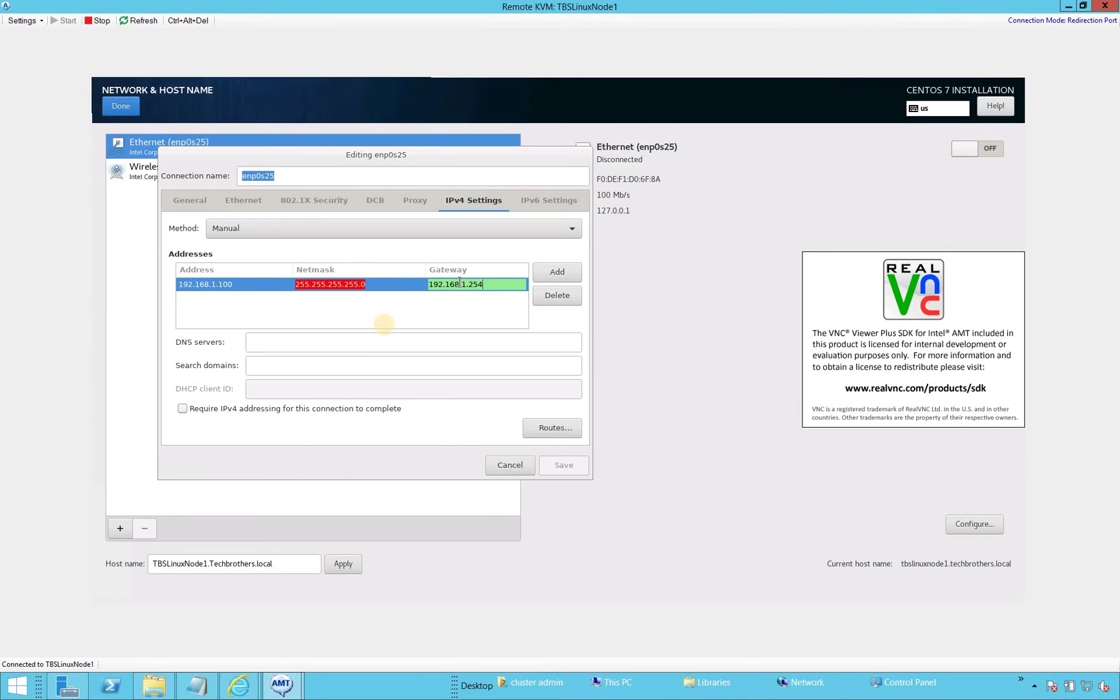
# Set DNS server 192.168.1.35 and search domain Techbrothers.local.
pyautogui.click(304, 344)
pyautogui.write('19')
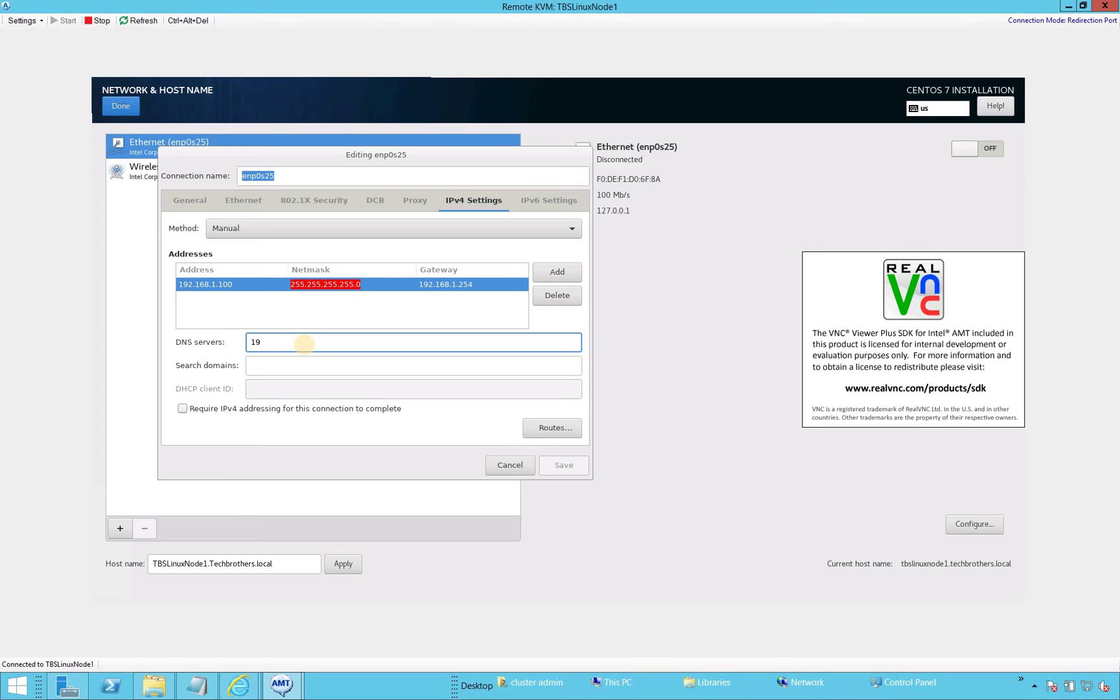
pyautogui.write('.168.1.35')
pyautogui.click(264, 365)
pyautogui.write('Tech')
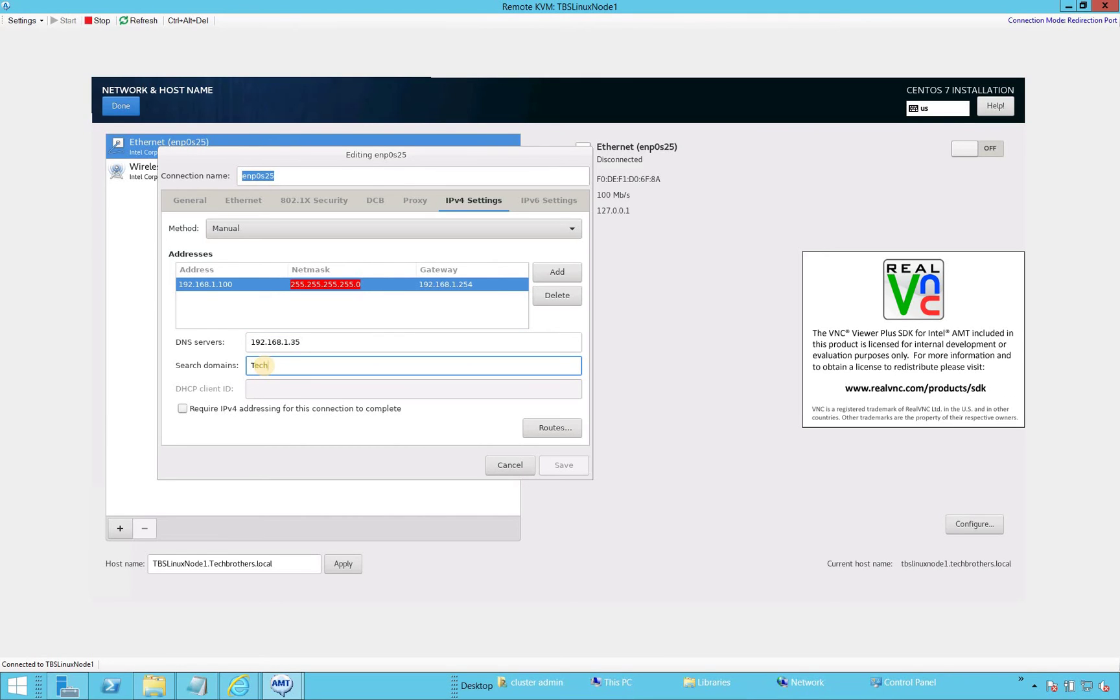
pyautogui.write('brothers.local')
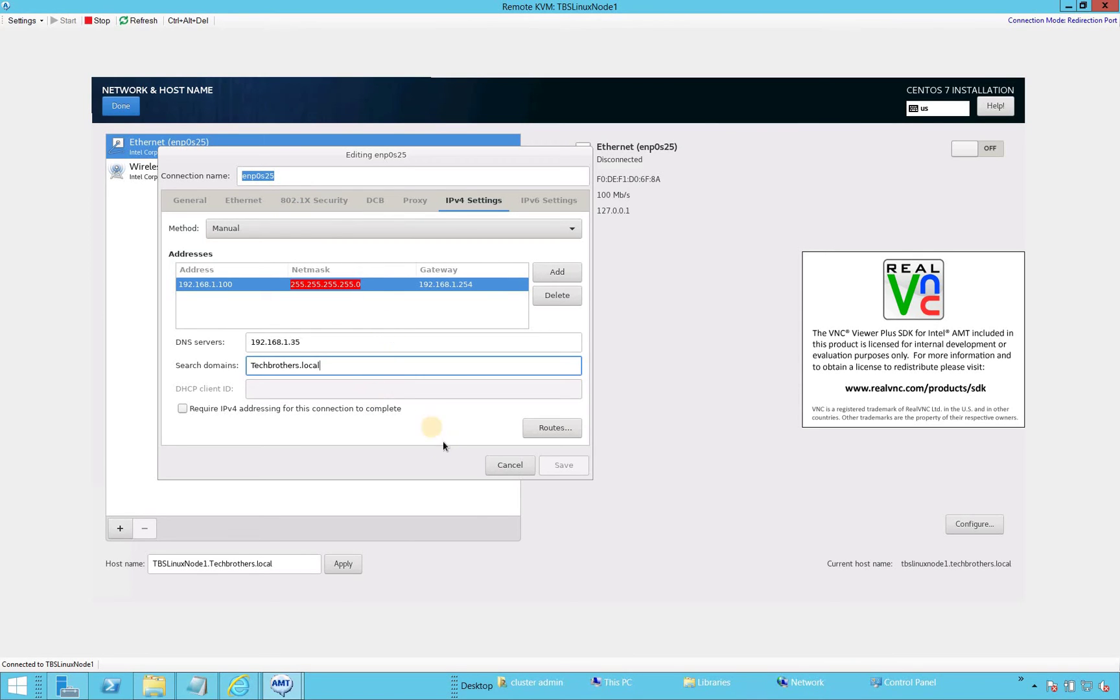
pyautogui.click(351, 285)
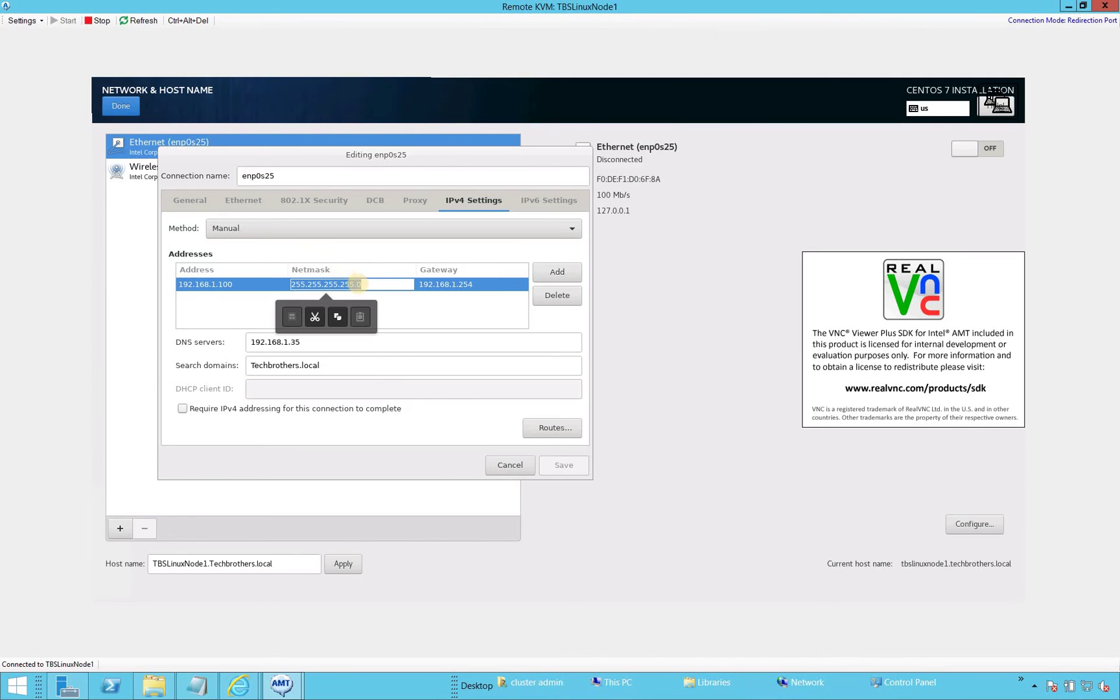
# Fix the netmask to 255.255.255.0, save the enp0s25 settings and go back to the Installation Summary.
pyautogui.click(362, 285)
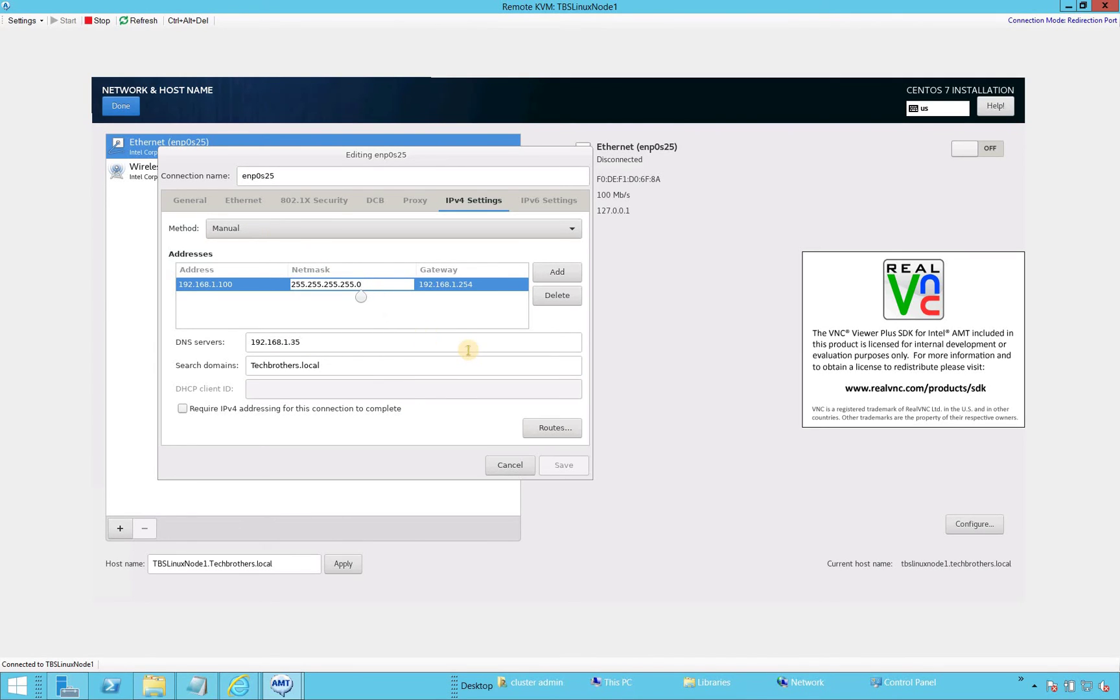
pyautogui.press('BackSpace')
pyautogui.press('BackSpace')
pyautogui.press('BackSpace')
pyautogui.press('BackSpace')
pyautogui.press('BackSpace')
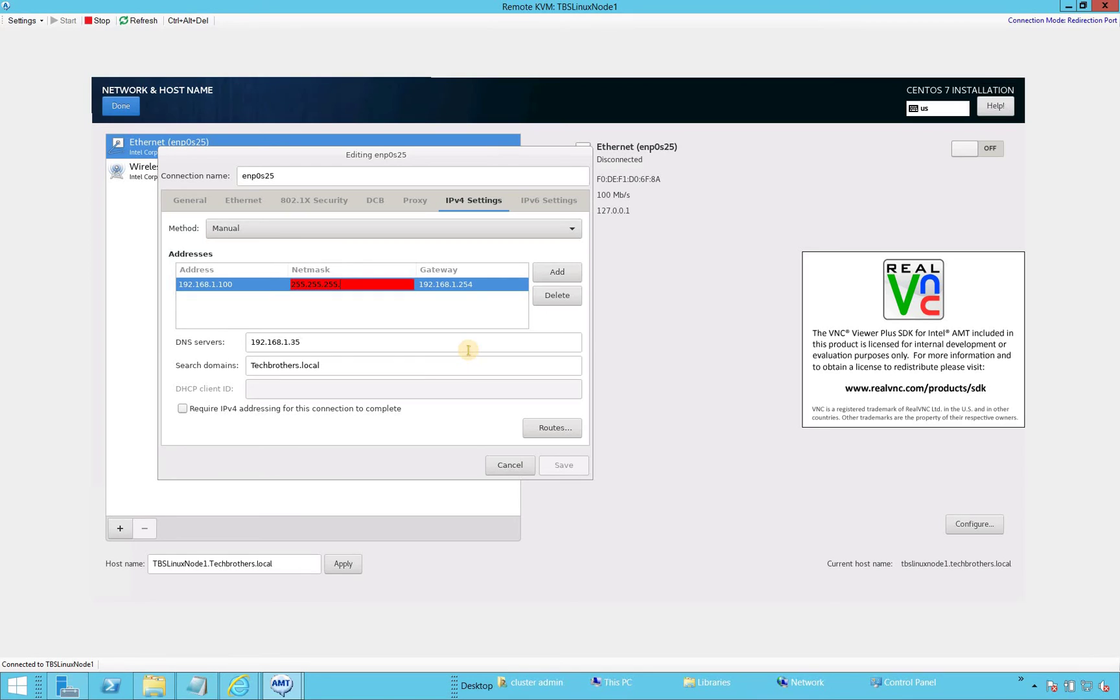
pyautogui.write('0')
pyautogui.click(435, 436)
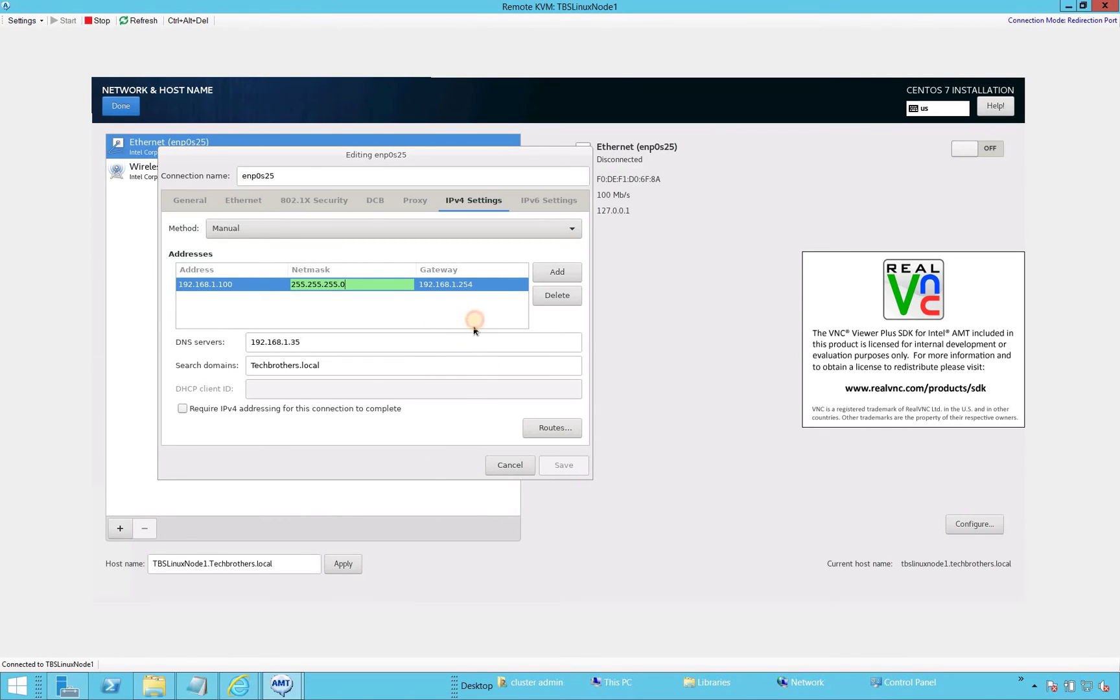
pyautogui.click(561, 465)
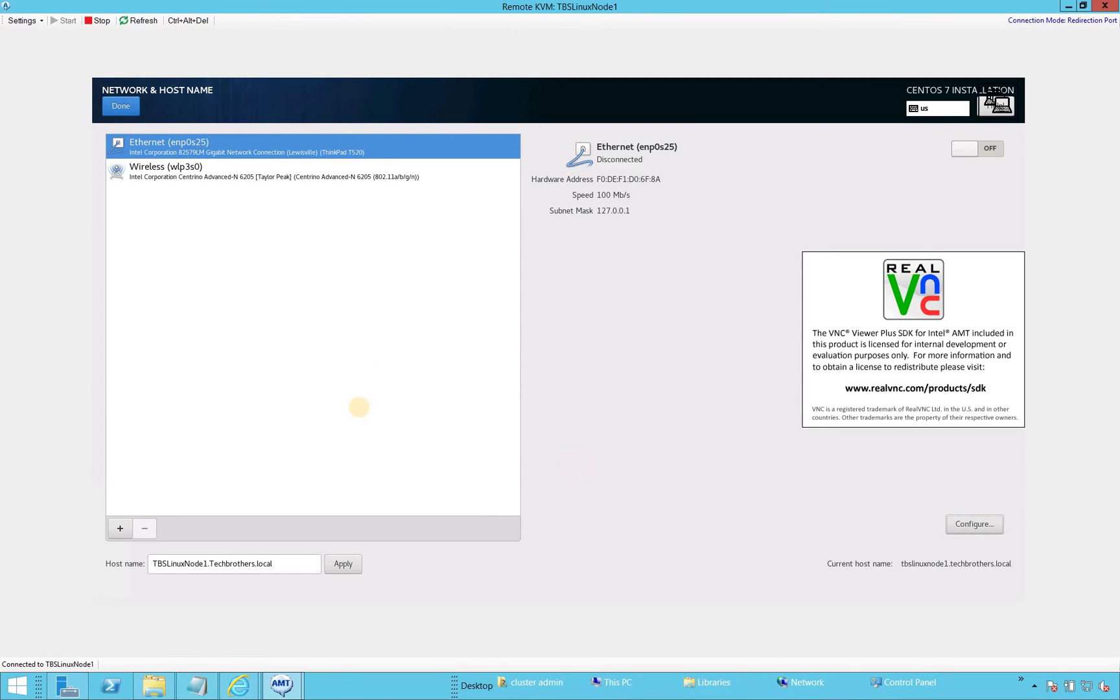
pyautogui.click(121, 106)
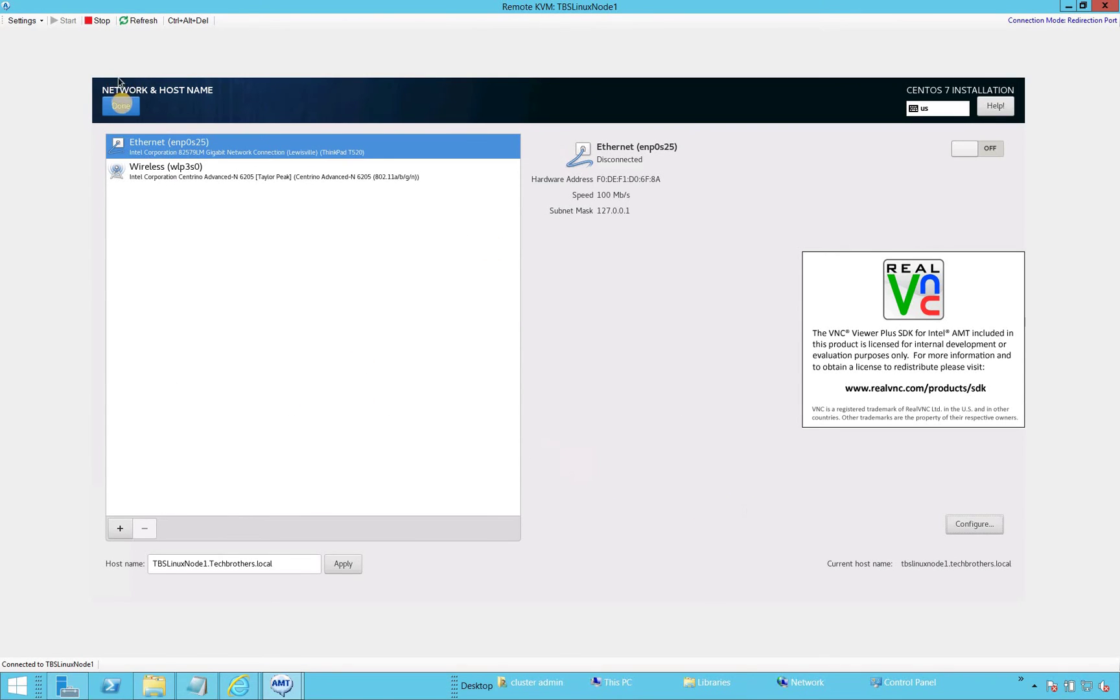
pyautogui.click(121, 105)
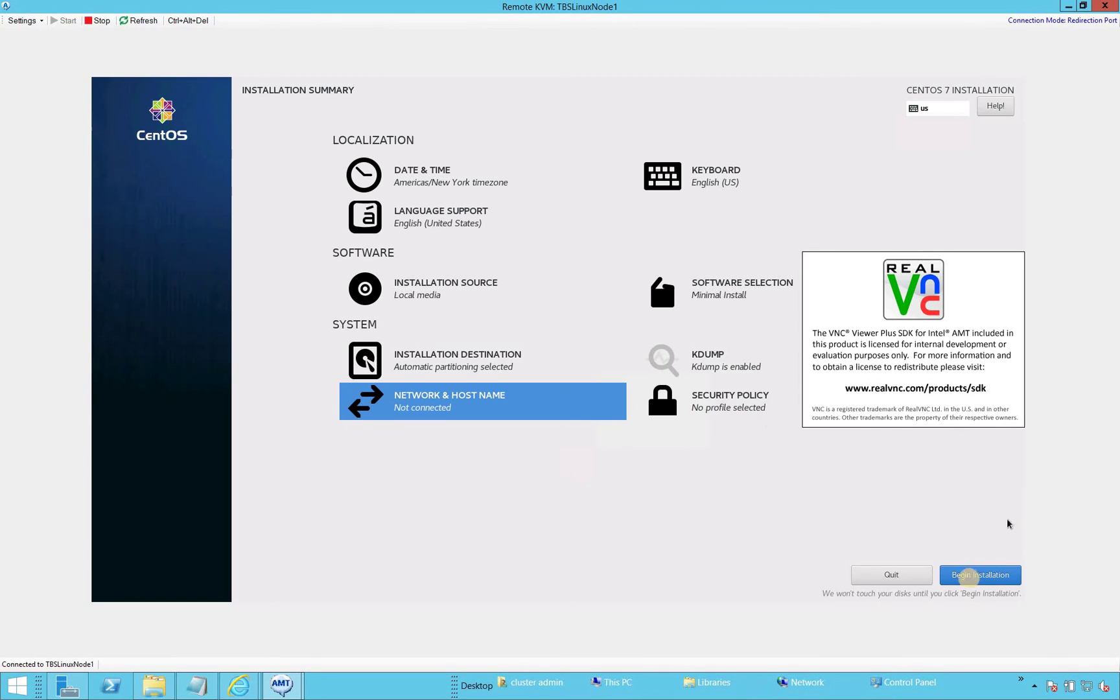
# Begin the CentOS installation and set and confirm the root password.
pyautogui.click(972, 580)
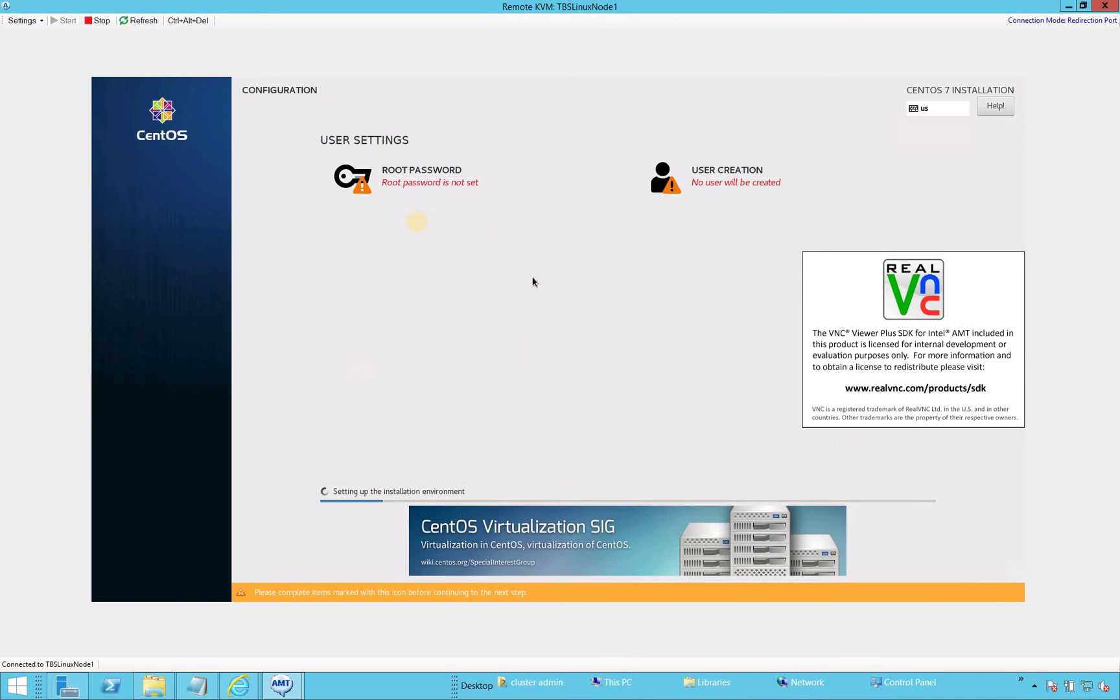
pyautogui.click(417, 178)
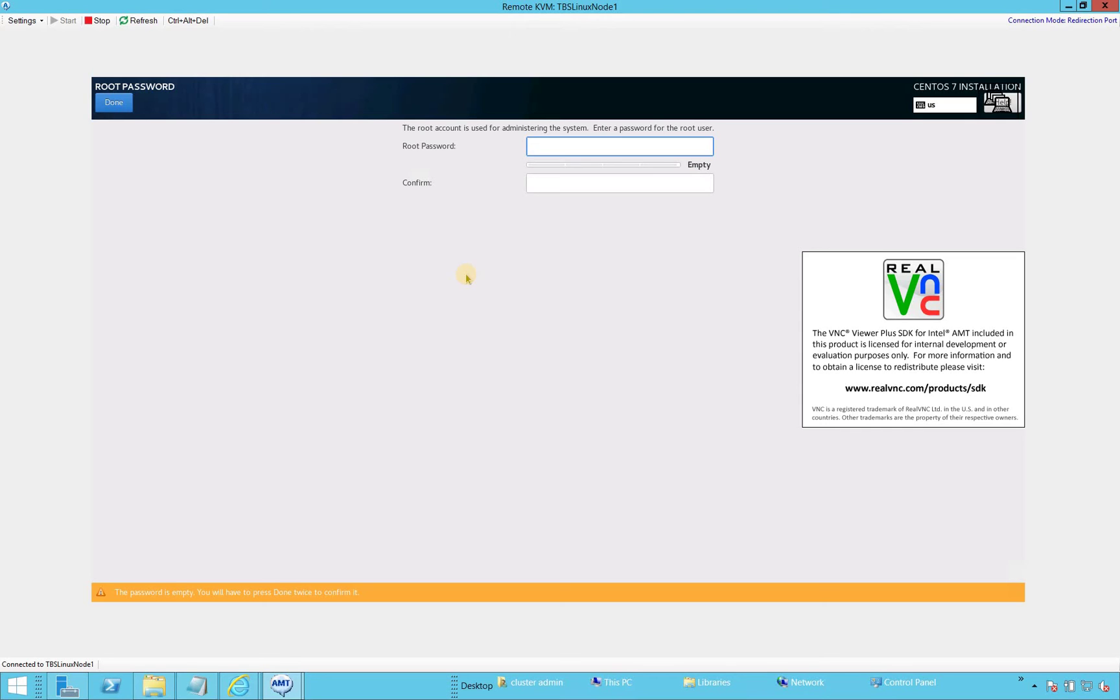
pyautogui.write('*********')
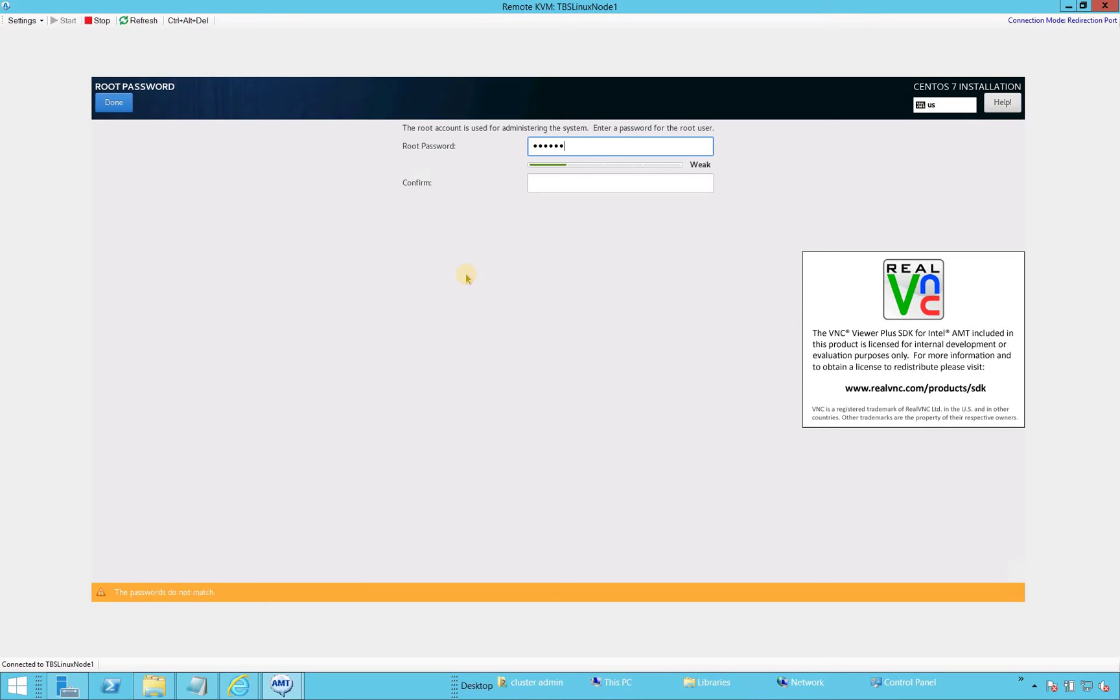
pyautogui.click(543, 184)
pyautogui.write('*')
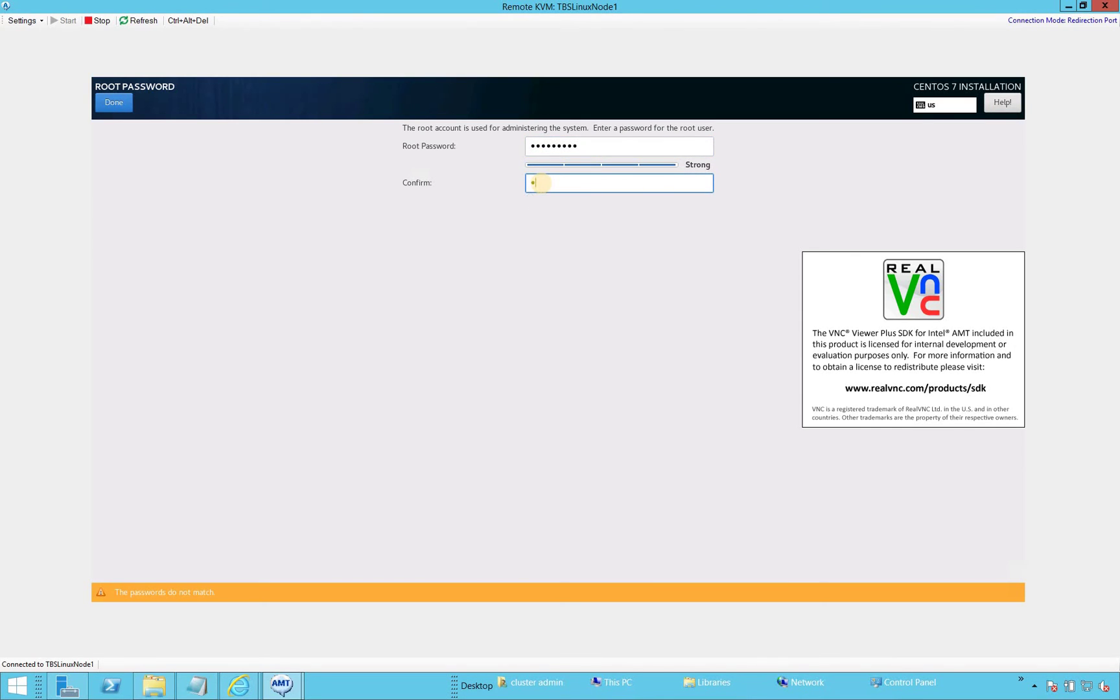
pyautogui.write('********')
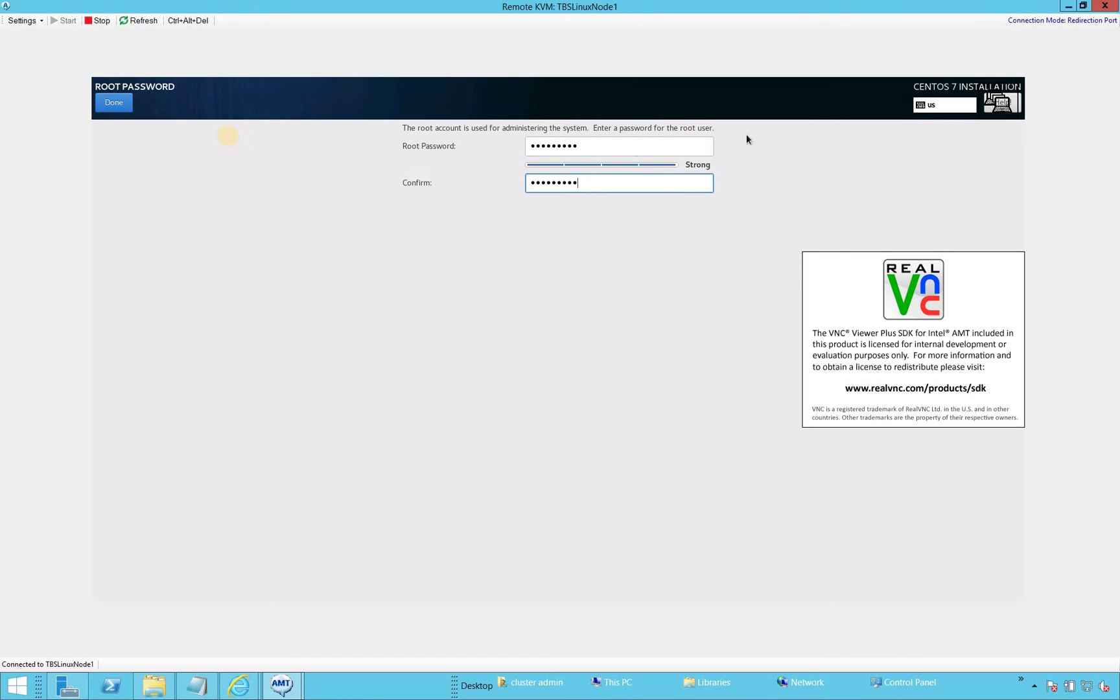
pyautogui.click(114, 103)
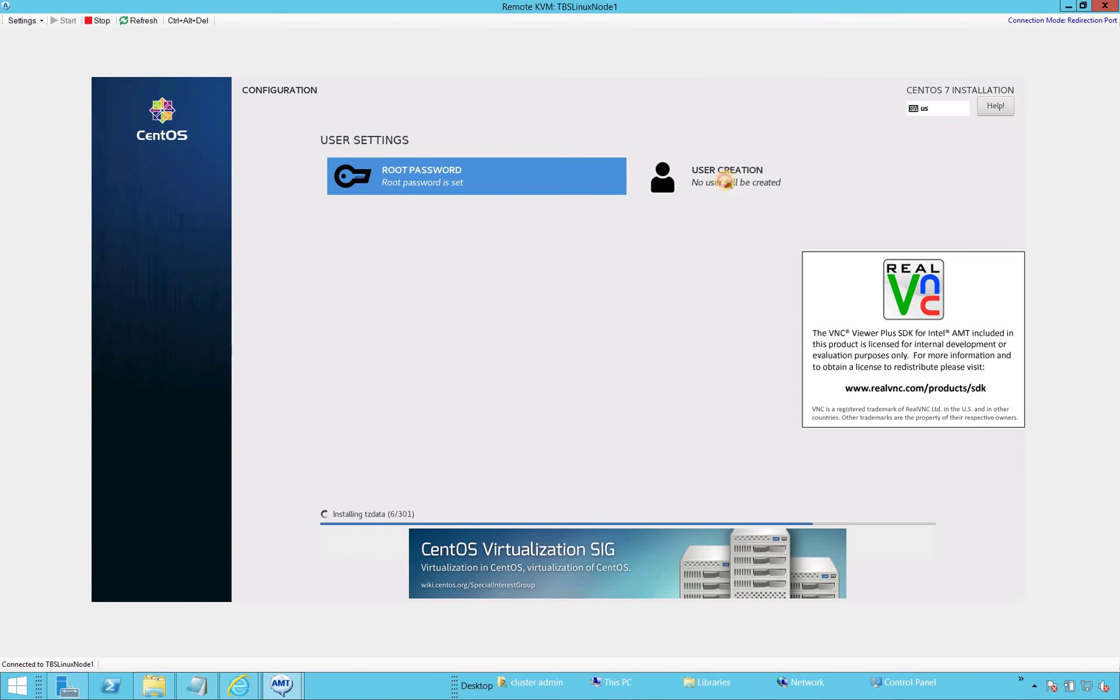
# Create an administrator user with the user's name and password, accepting the weak password.
pyautogui.click(724, 182)
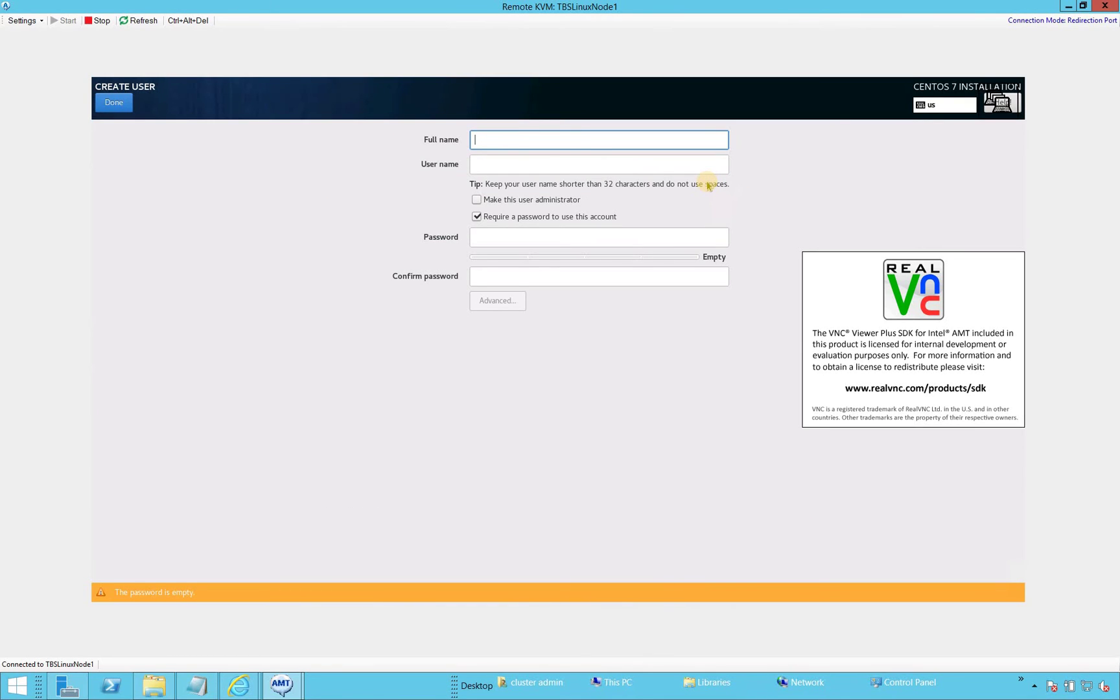
pyautogui.write('Raza')
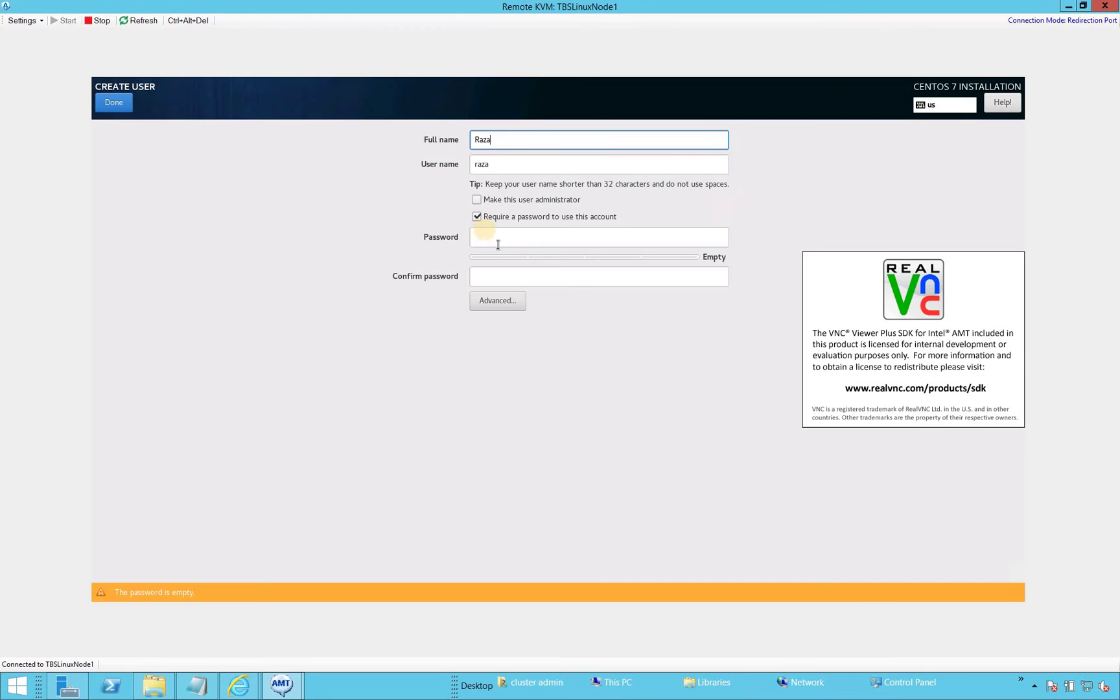
pyautogui.click(484, 239)
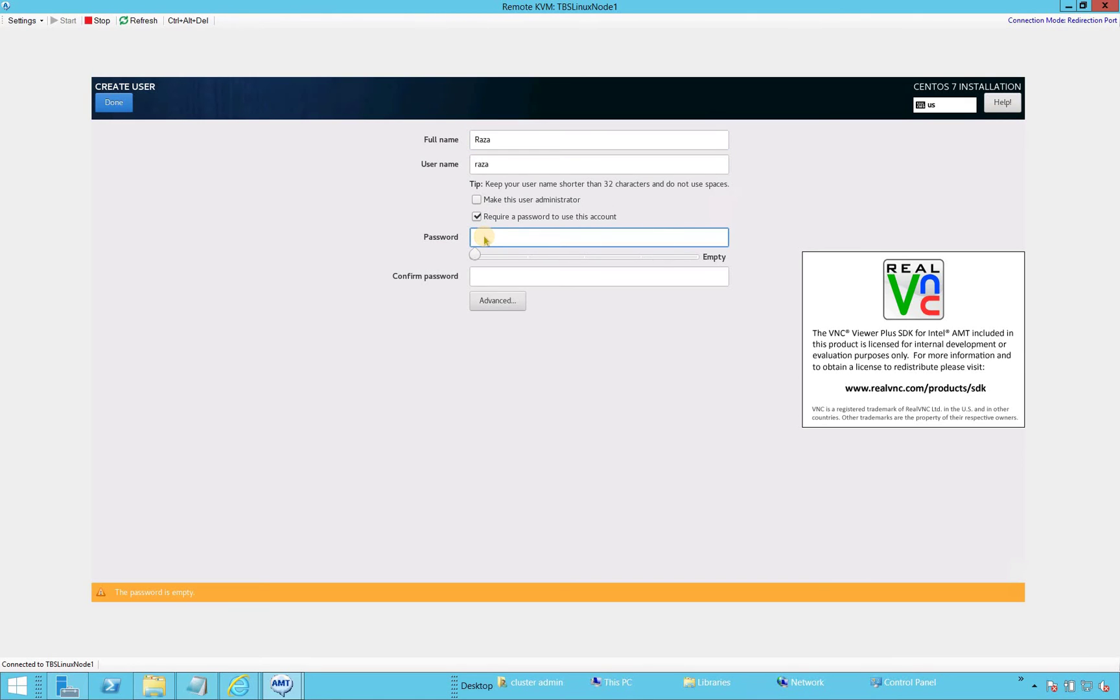
pyautogui.write('•••••')
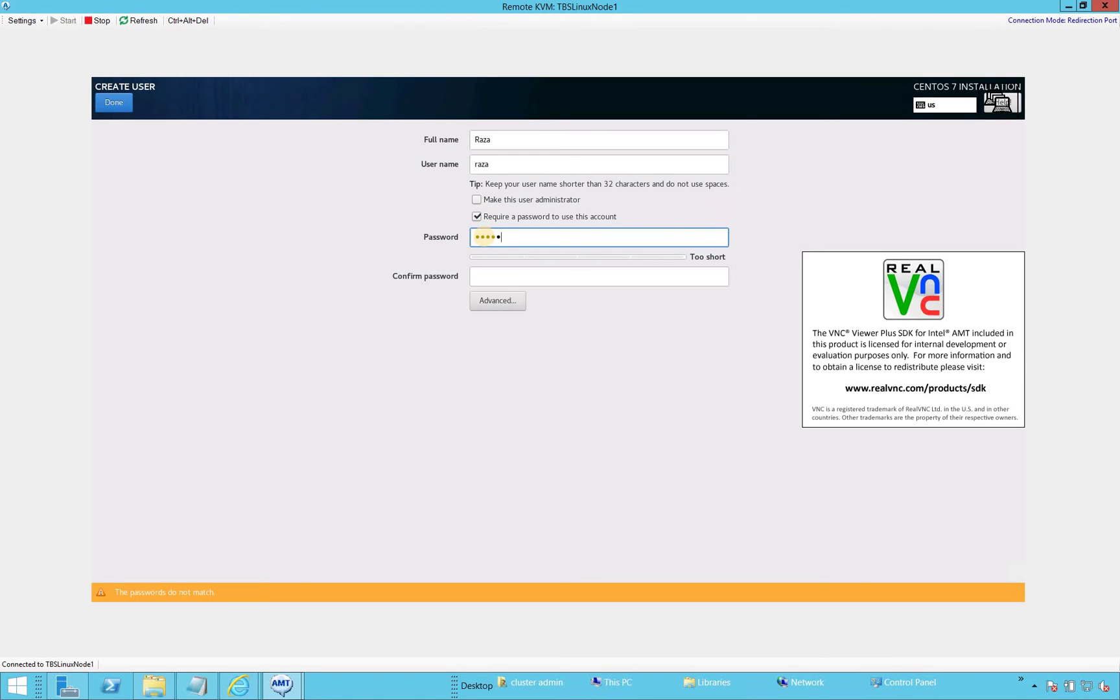
pyautogui.write('••••')
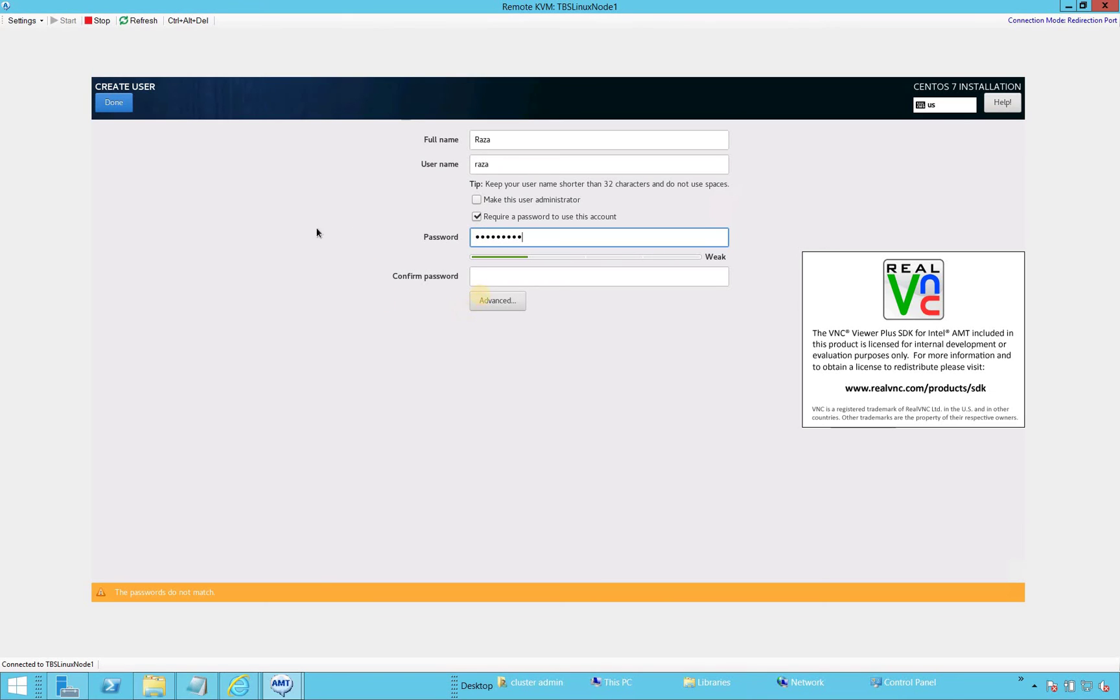
pyautogui.click(479, 278)
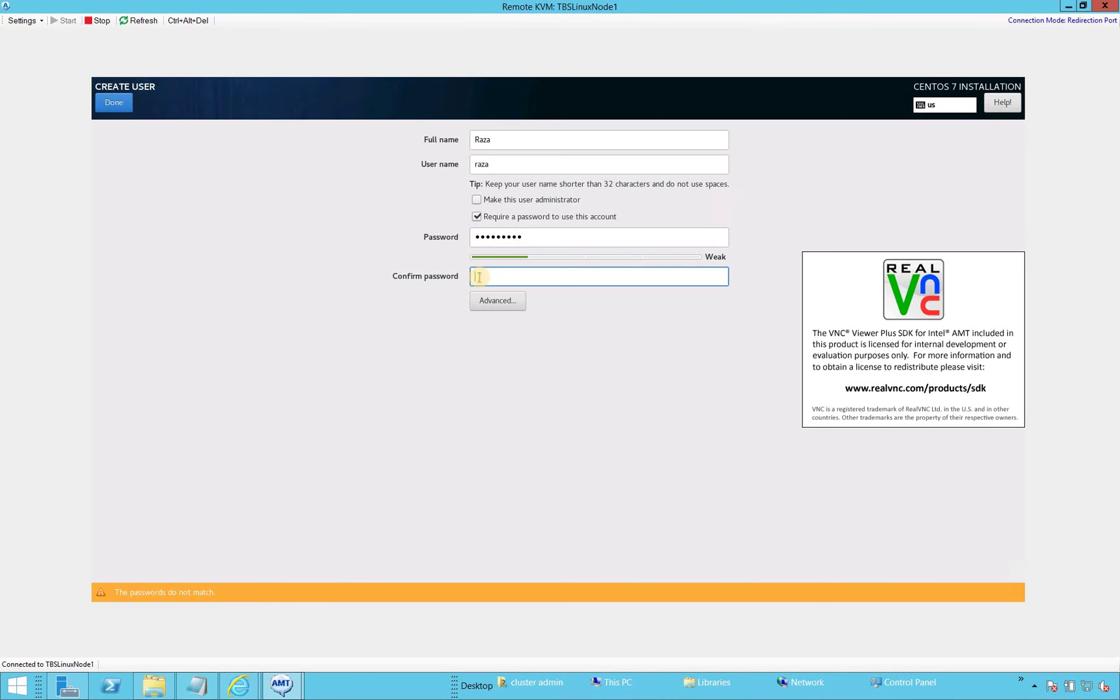
pyautogui.write('•••••••••')
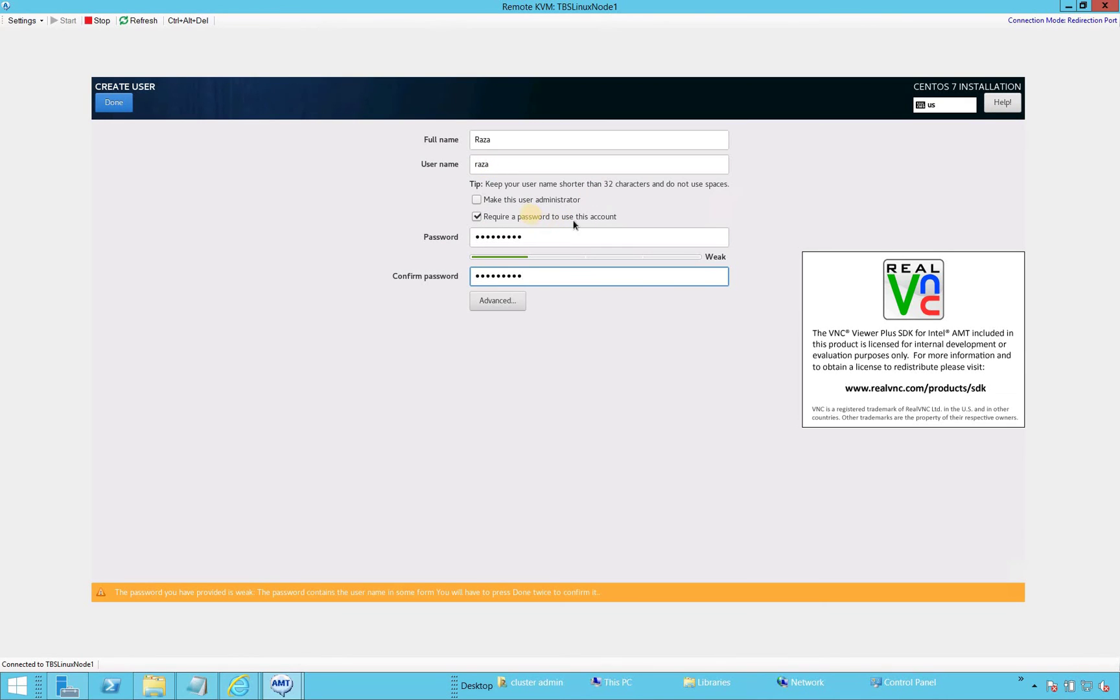
pyautogui.click(478, 200)
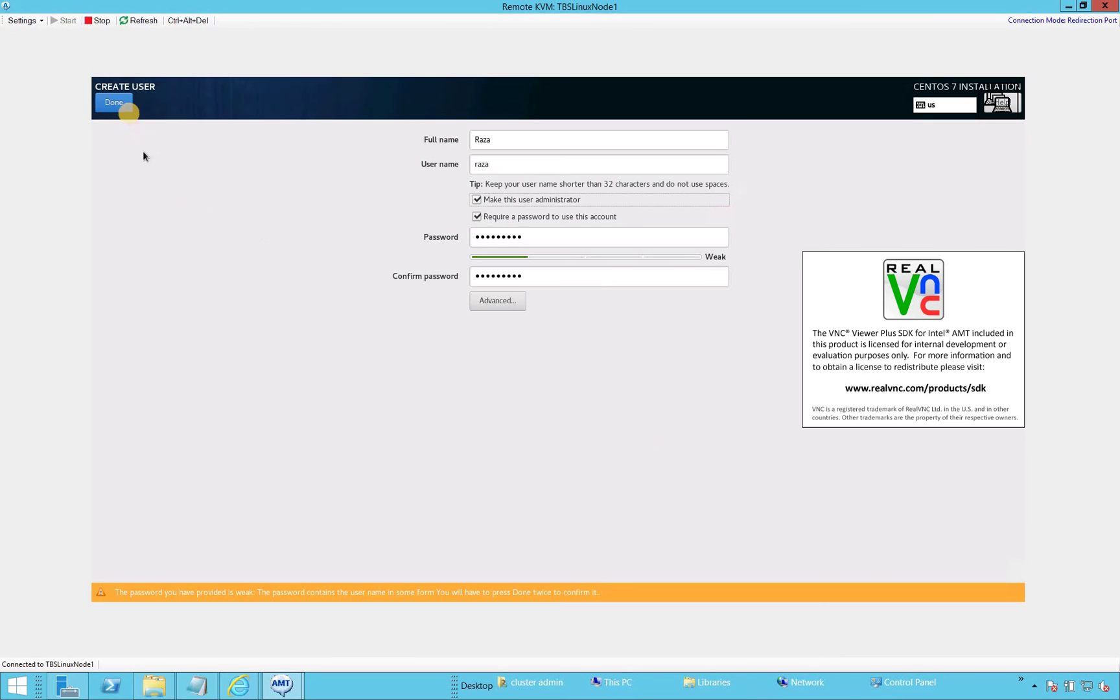
pyautogui.click(118, 107)
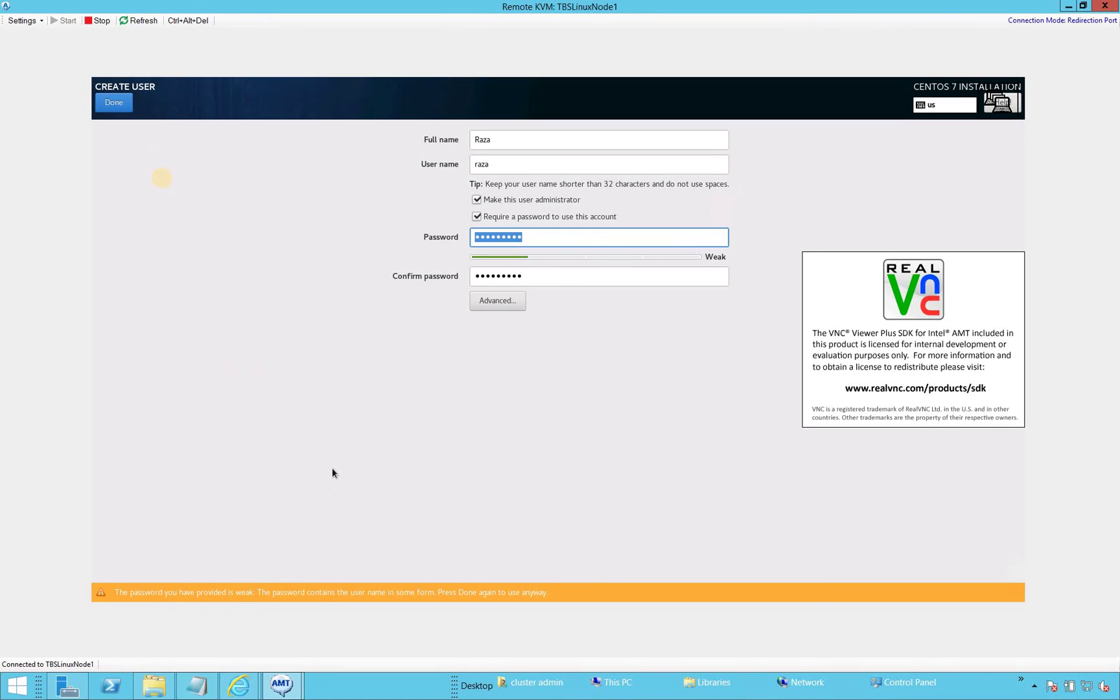
pyautogui.click(121, 104)
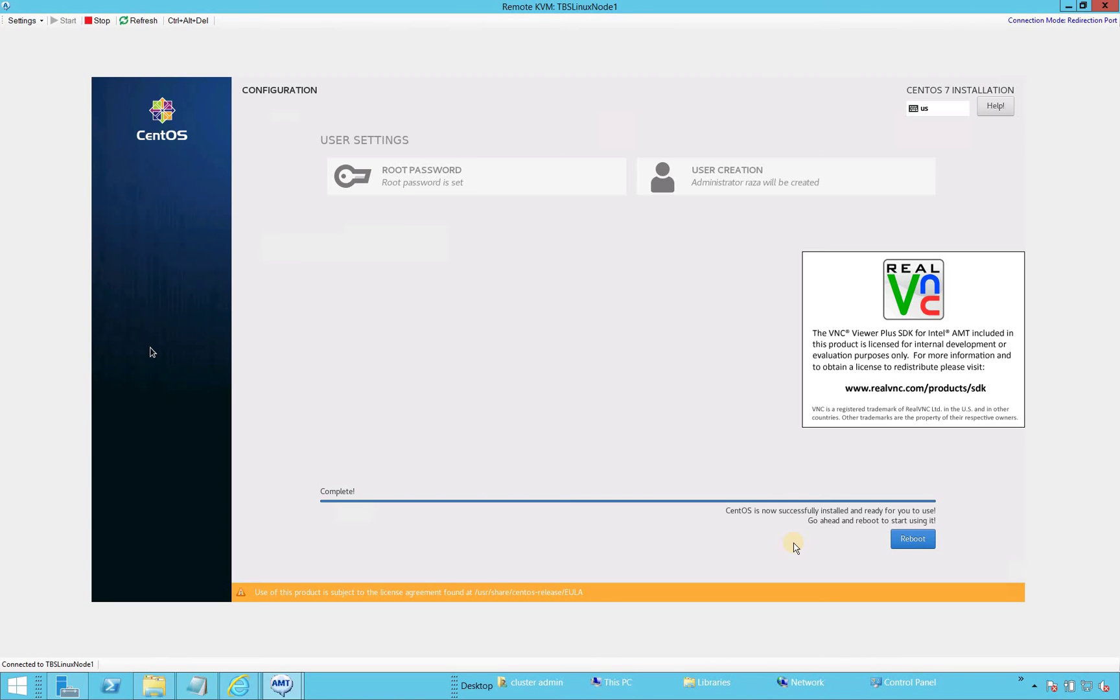
# Reboot the remote machine once the CentOS installation completes.
pyautogui.click(913, 538)
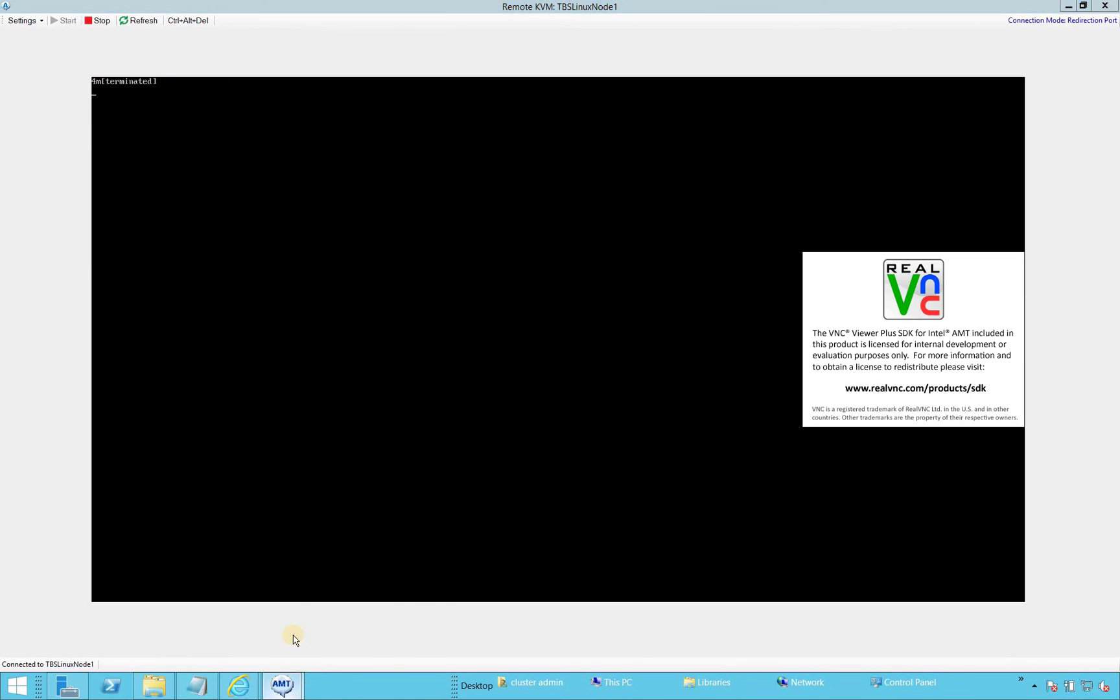
# Remotely reboot TBSLinuxNode1 into BIOS setup and maximize the serial terminal window.
pyautogui.moveTo(282, 684)
pyautogui.click(245, 544)
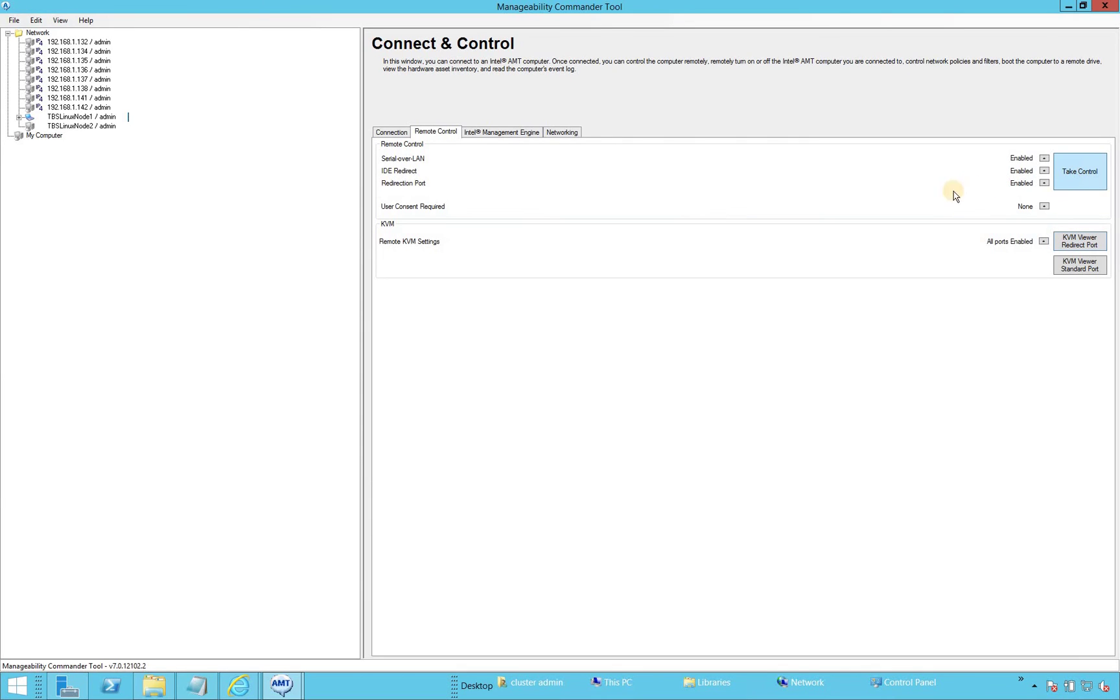
pyautogui.click(253, 176)
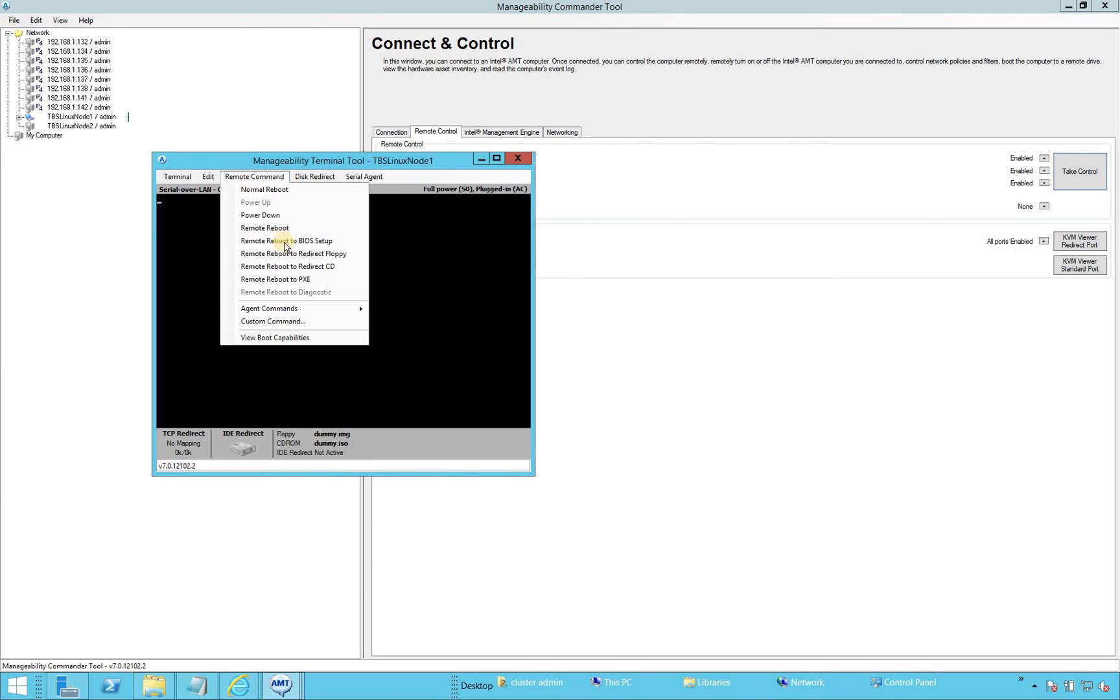
pyautogui.click(285, 241)
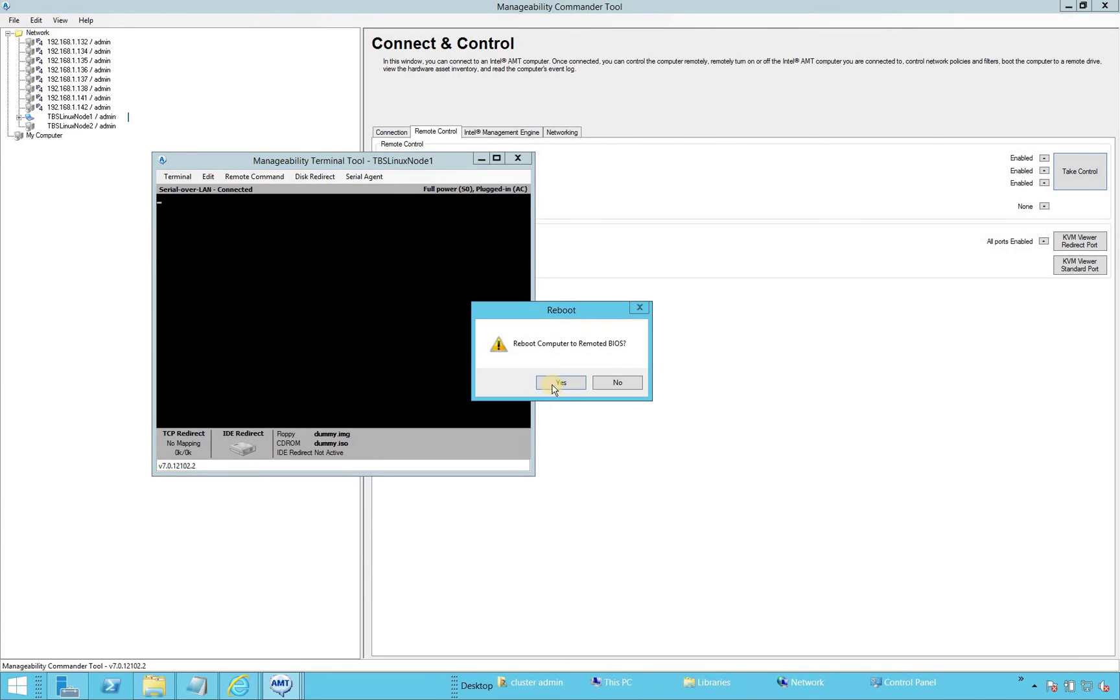
pyautogui.click(559, 383)
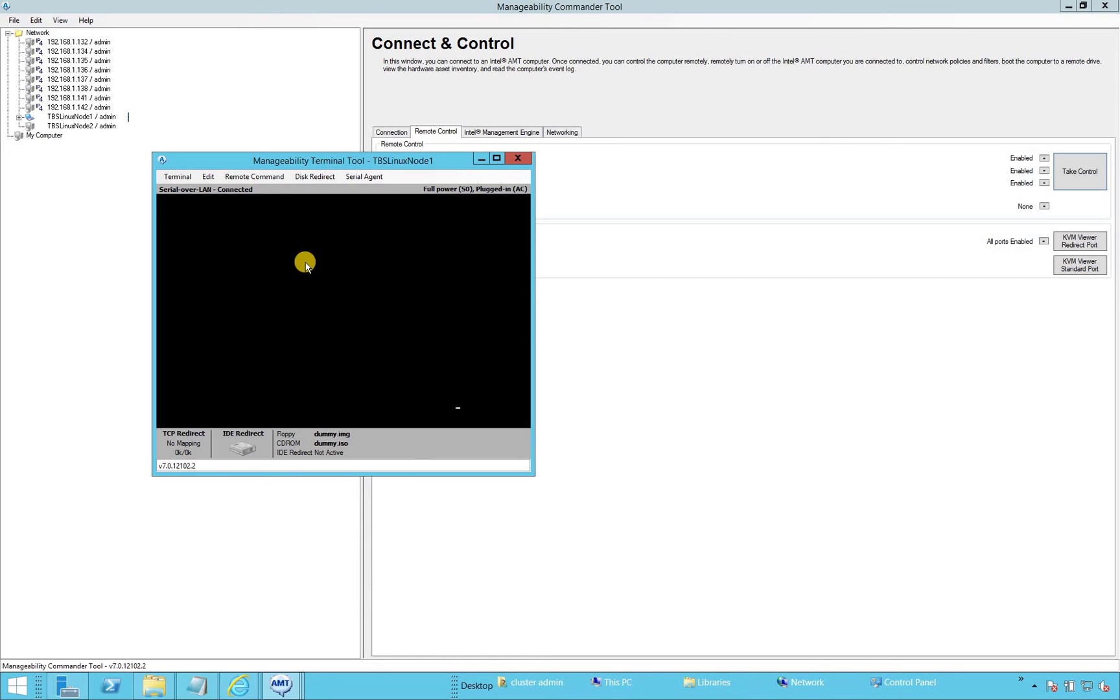
pyautogui.click(496, 161)
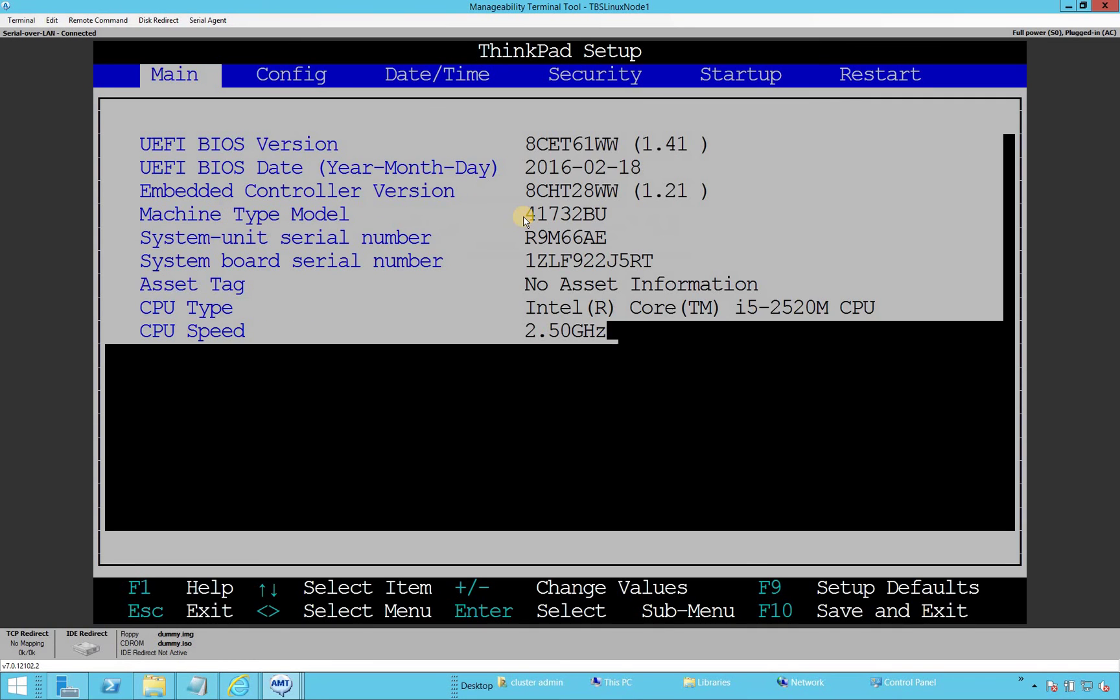
# In Startup > Boot, move ATA HDD0 HITACHI to first priority above the USB SanDisk drive.
pyautogui.press('Right')
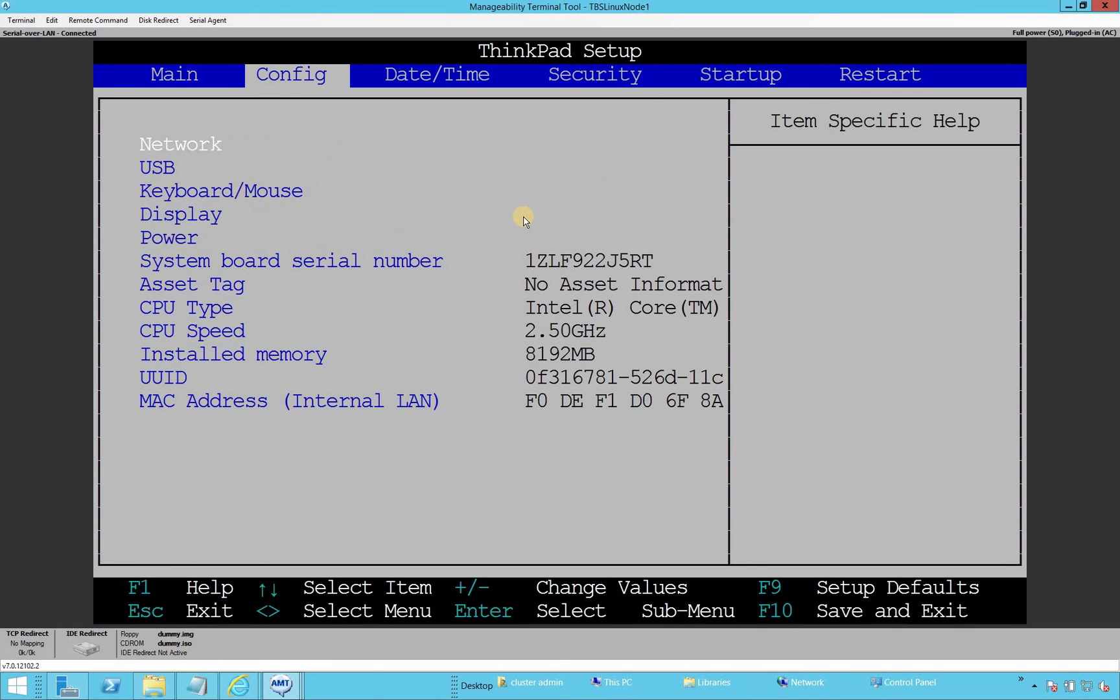
pyautogui.press('Right')
pyautogui.press('Right')
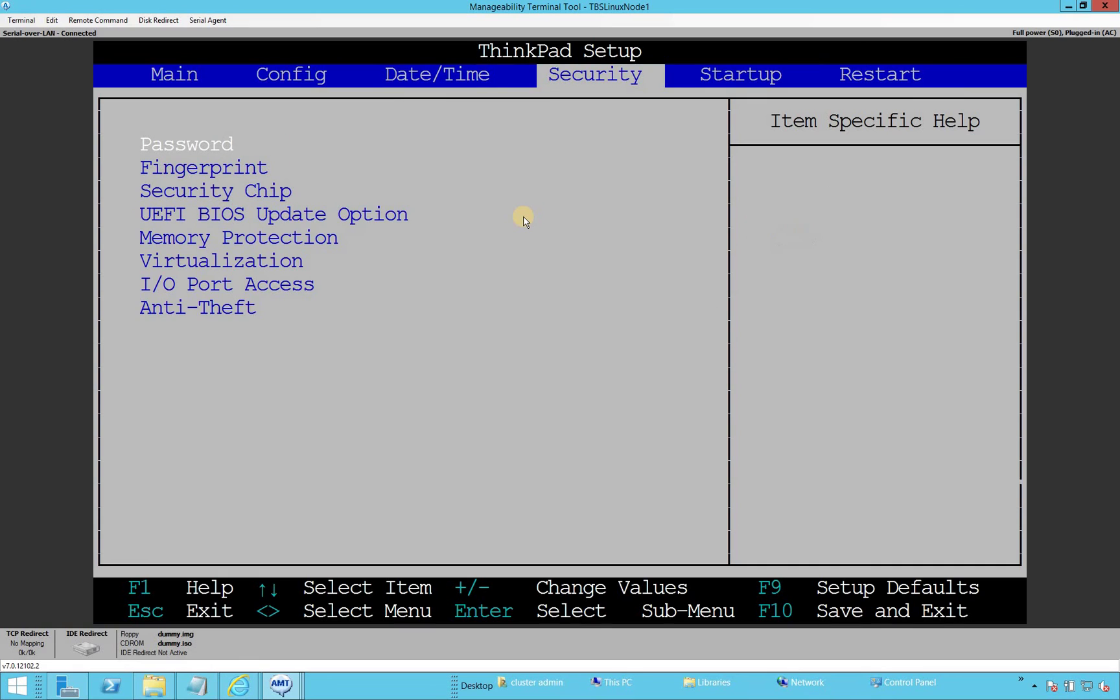
pyautogui.press('Right')
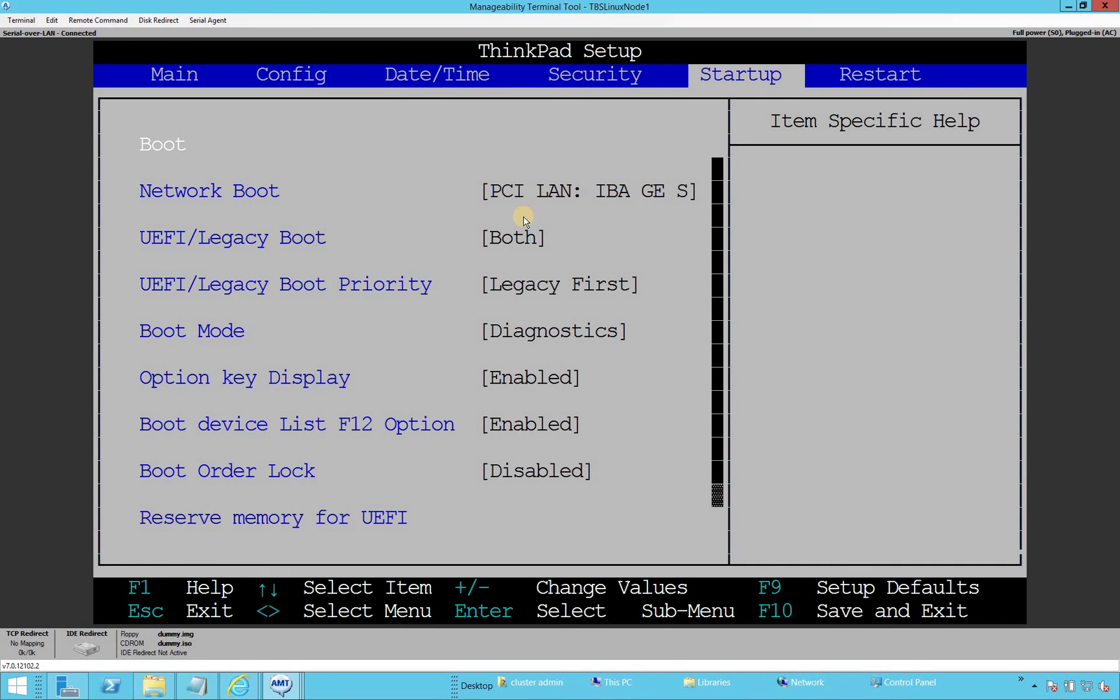
pyautogui.press('Return')
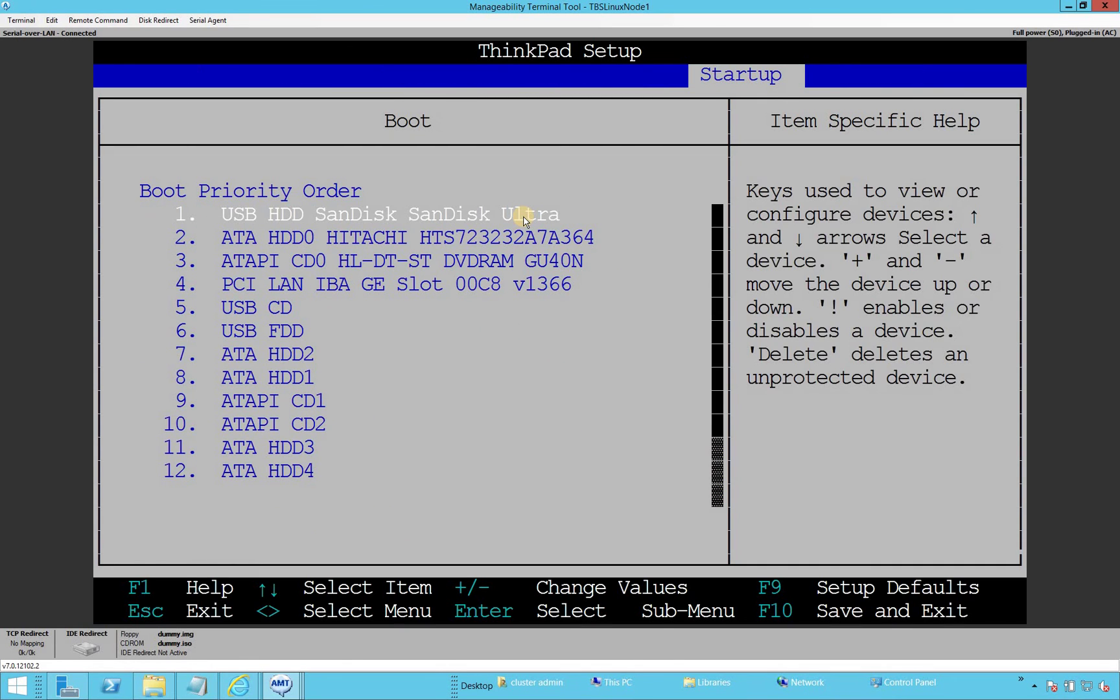
pyautogui.press('Down')
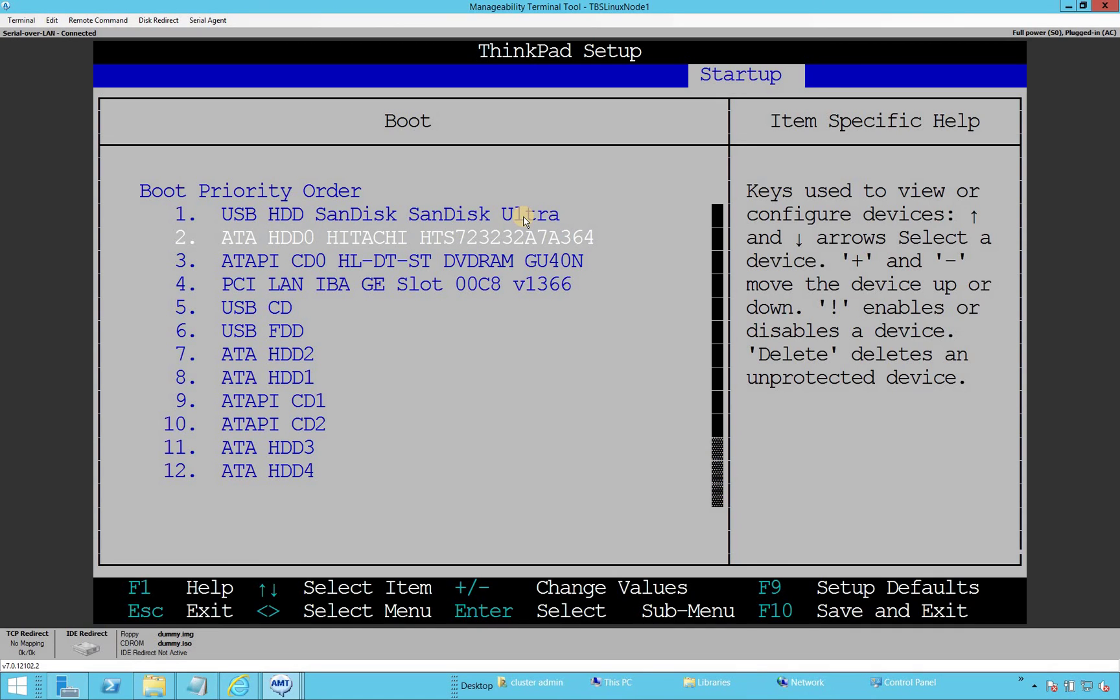
pyautogui.press('+')
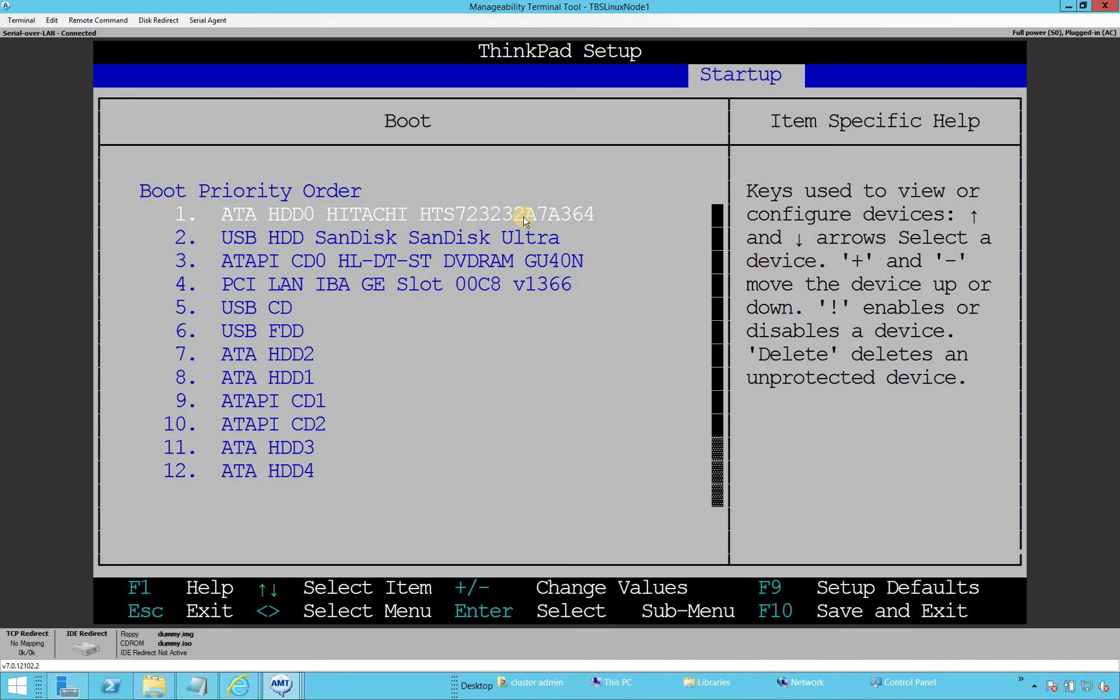
pyautogui.press('Escape')
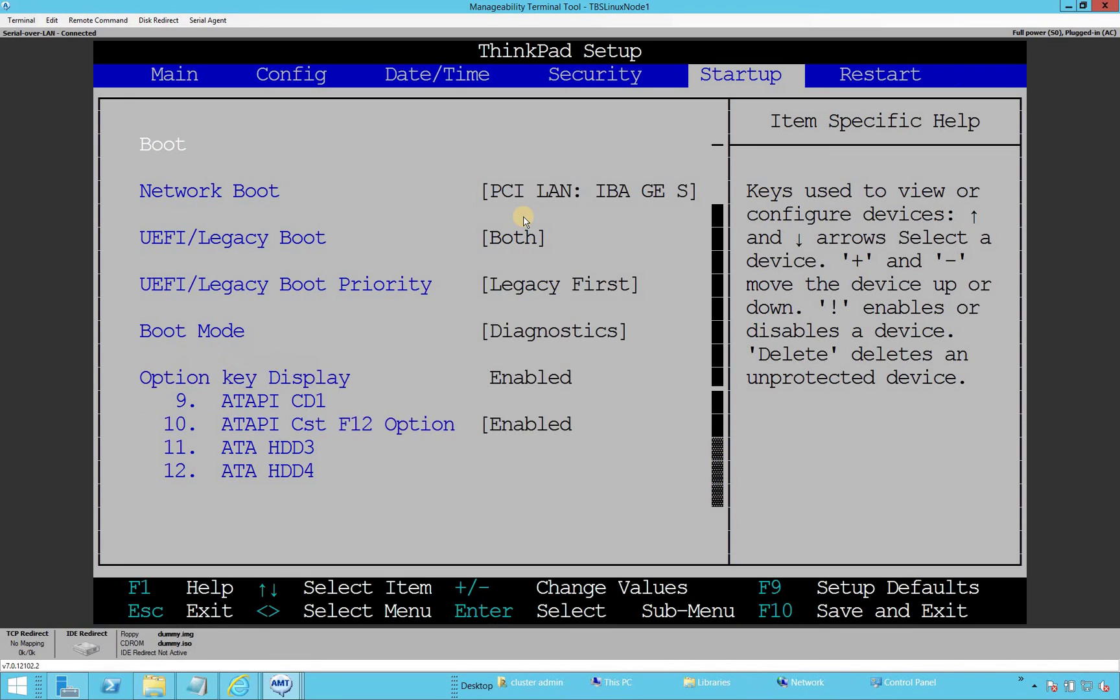
# Save the BIOS settings via Exit Saving Changes on the Restart page and restore the terminal window.
pyautogui.press('Right')
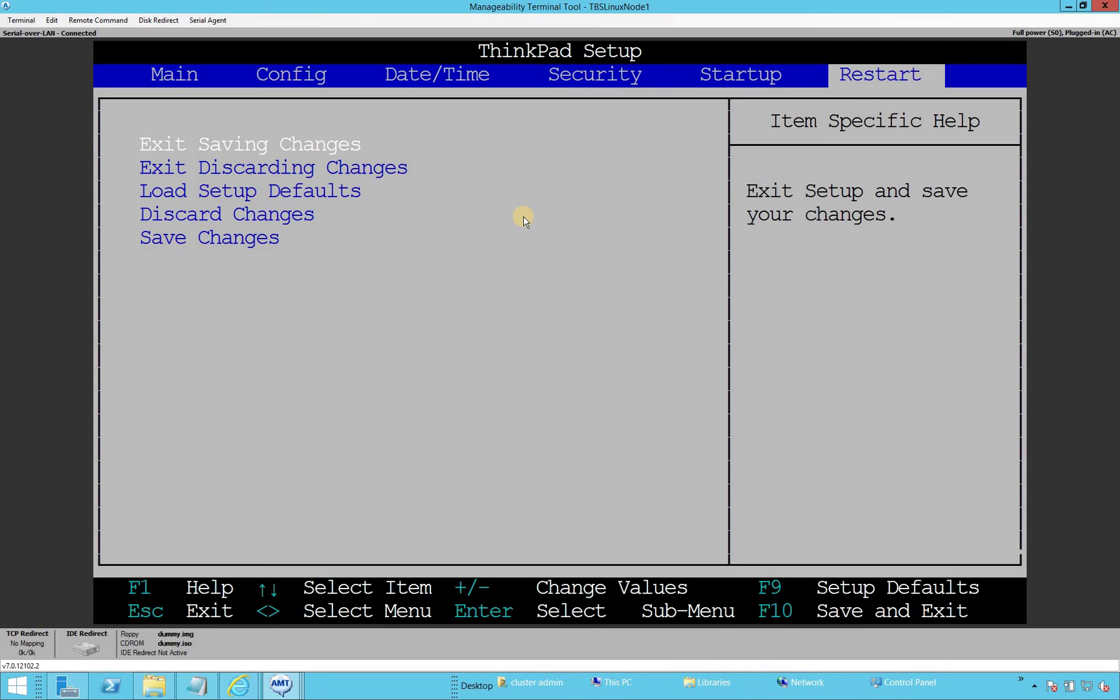
pyautogui.press('Down')
pyautogui.press('Down')
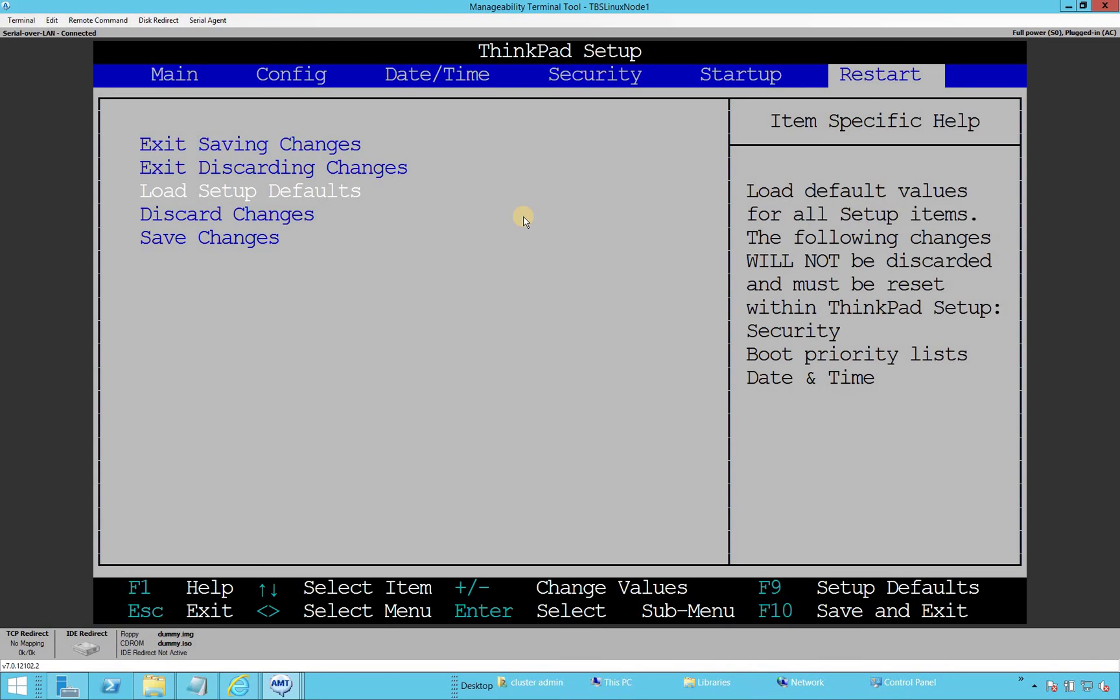
pyautogui.press('Down')
pyautogui.press('Down')
pyautogui.press('Return')
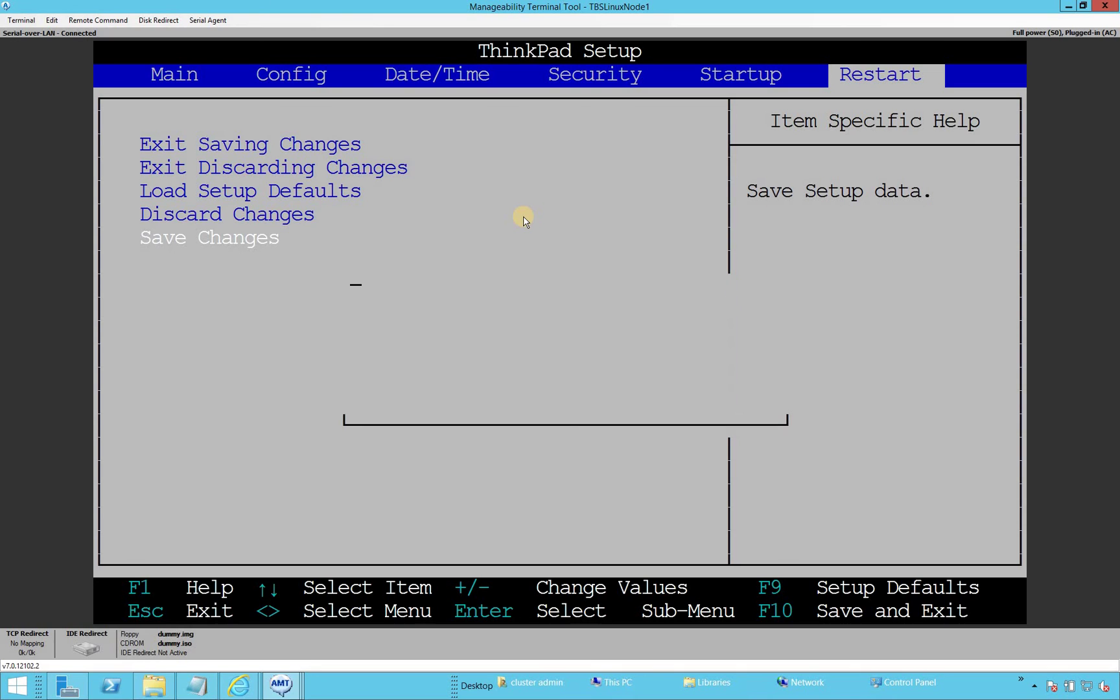
pyautogui.press('Return')
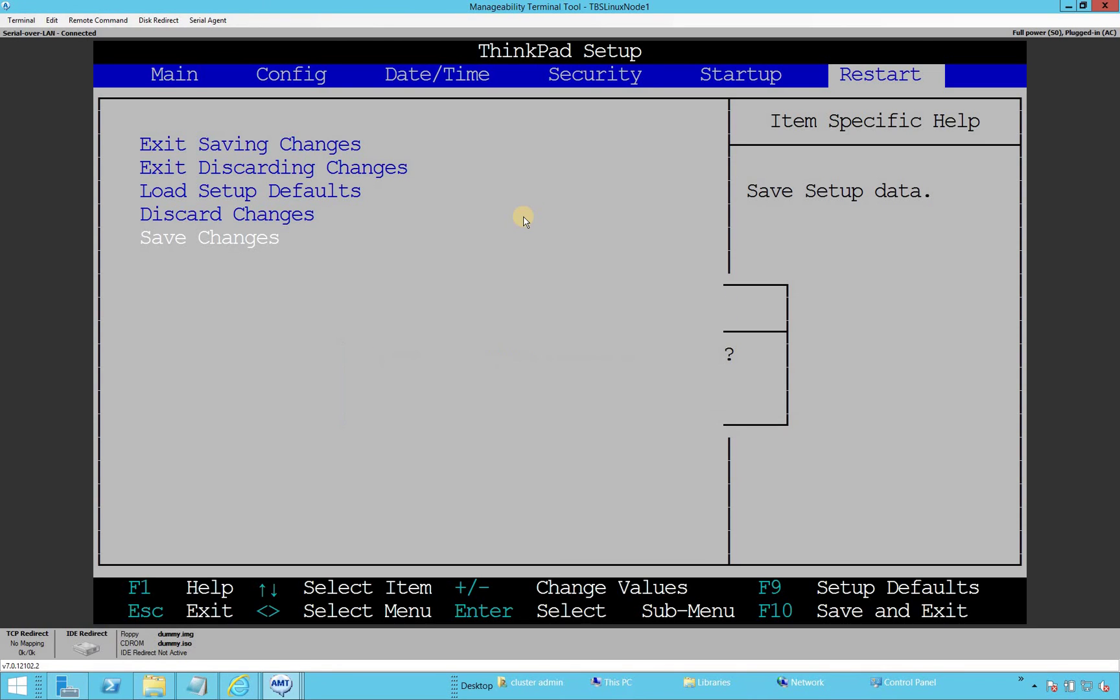
pyautogui.press('Up')
pyautogui.press('Up')
pyautogui.press('Up')
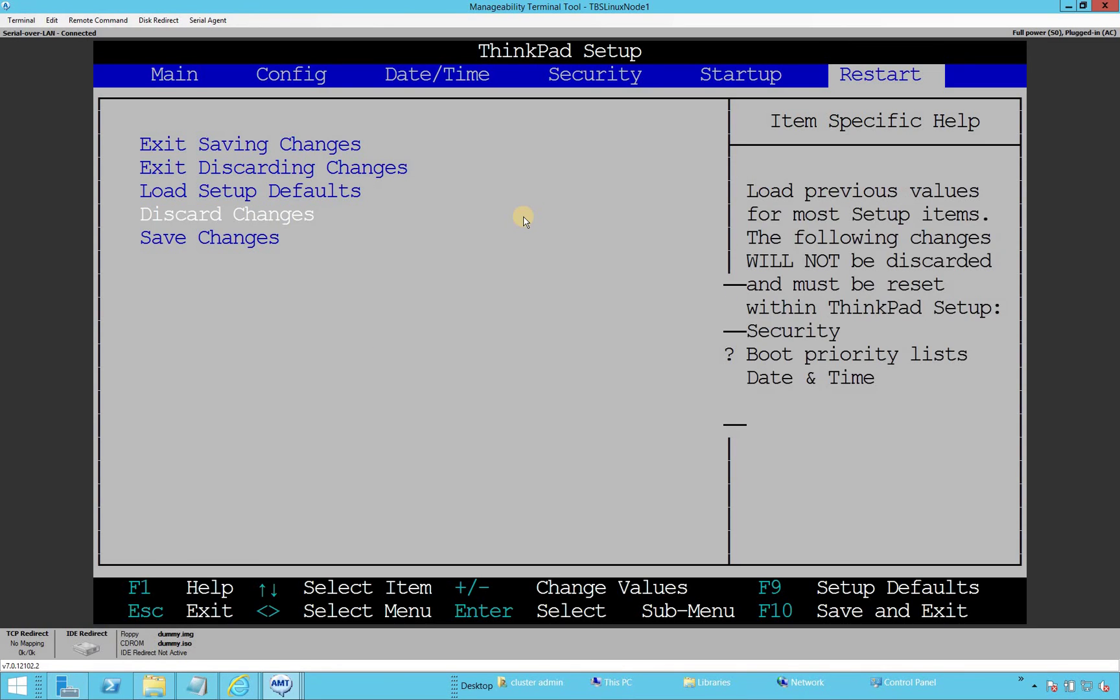
pyautogui.press('Up')
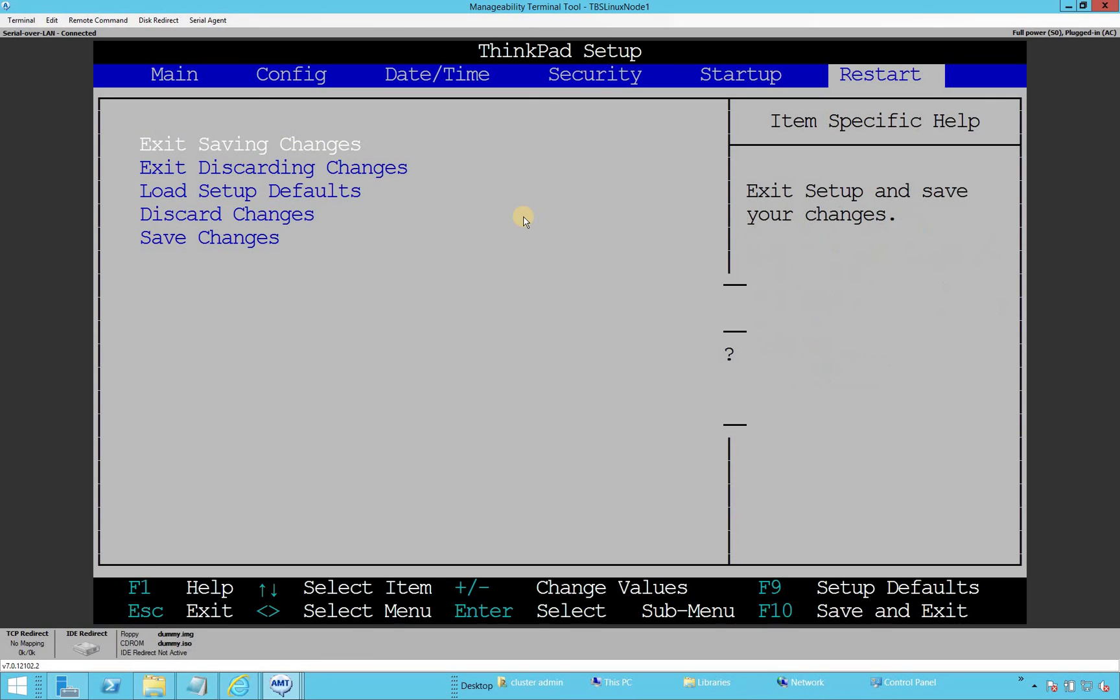
pyautogui.press('Return')
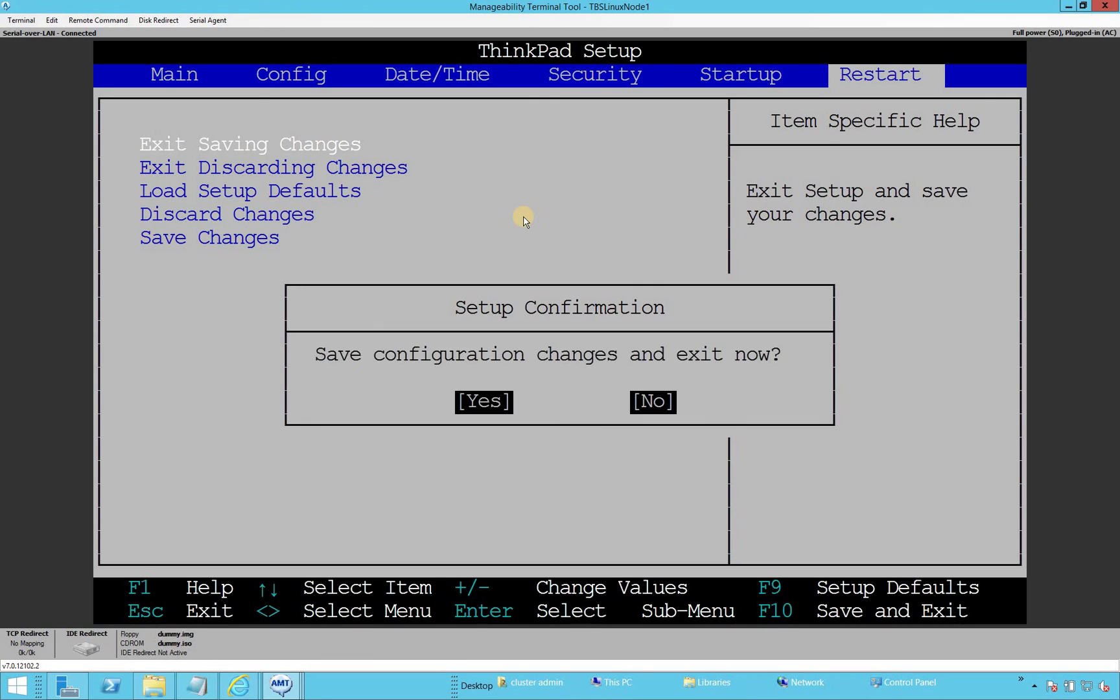
pyautogui.press('Return')
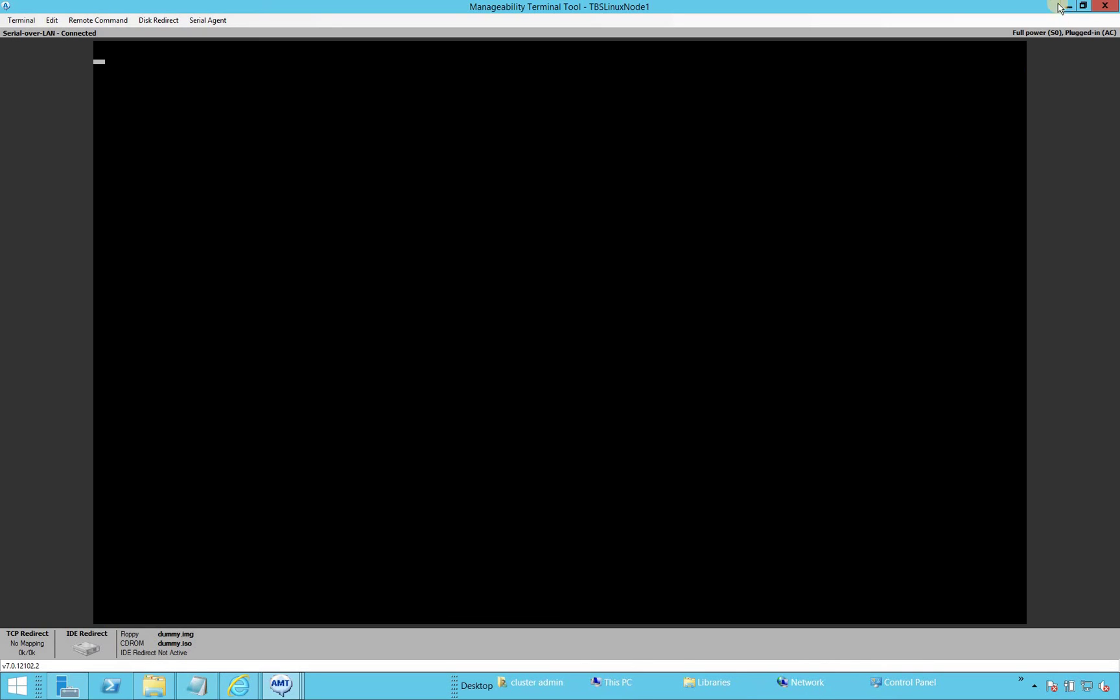
pyautogui.press('super+Down')
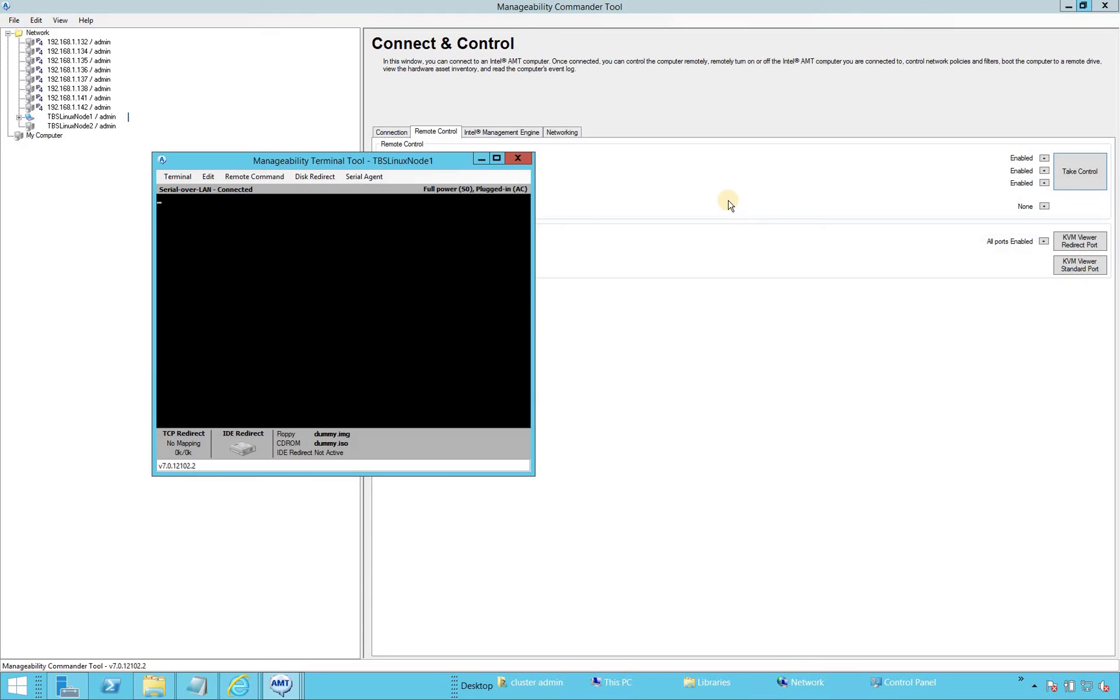
# Start the KVM remote desktop view of TBSLinuxNode1 and close the Terminal Tool window.
pyautogui.click(1078, 243)
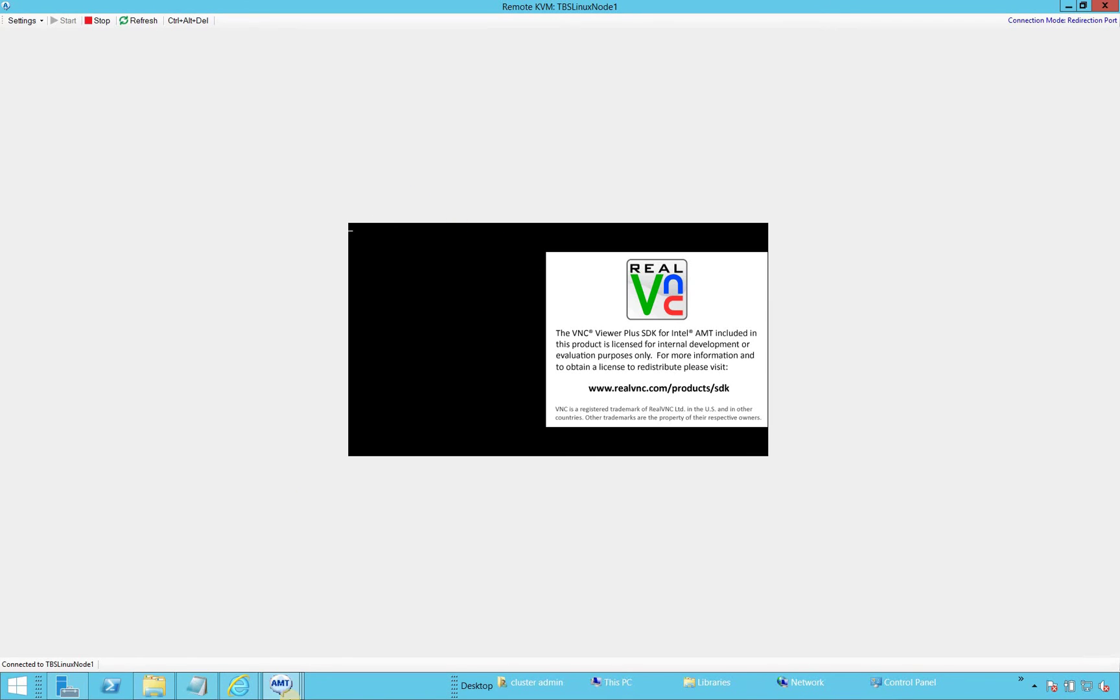
pyautogui.click(285, 694)
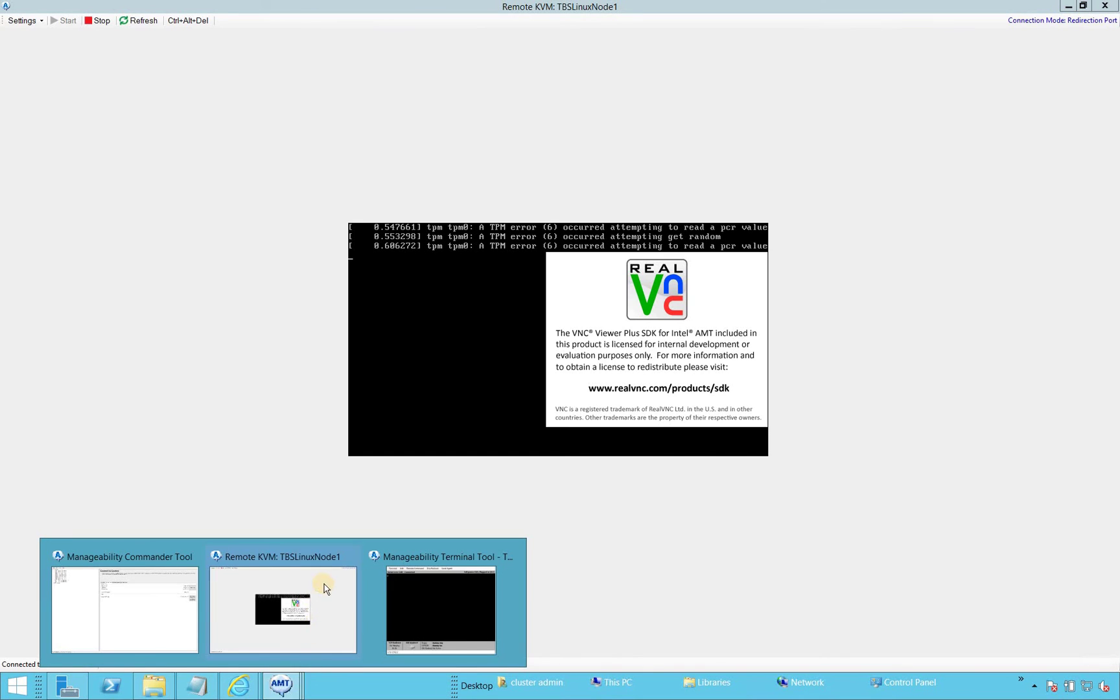
pyautogui.click(508, 556)
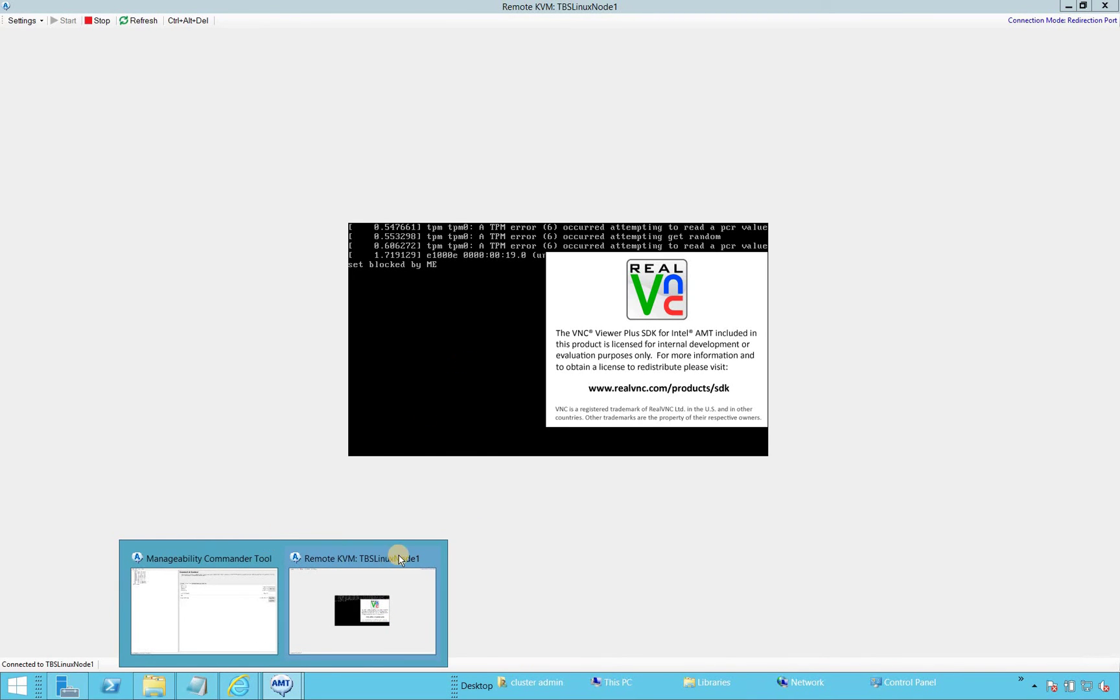
pyautogui.moveTo(421, 565)
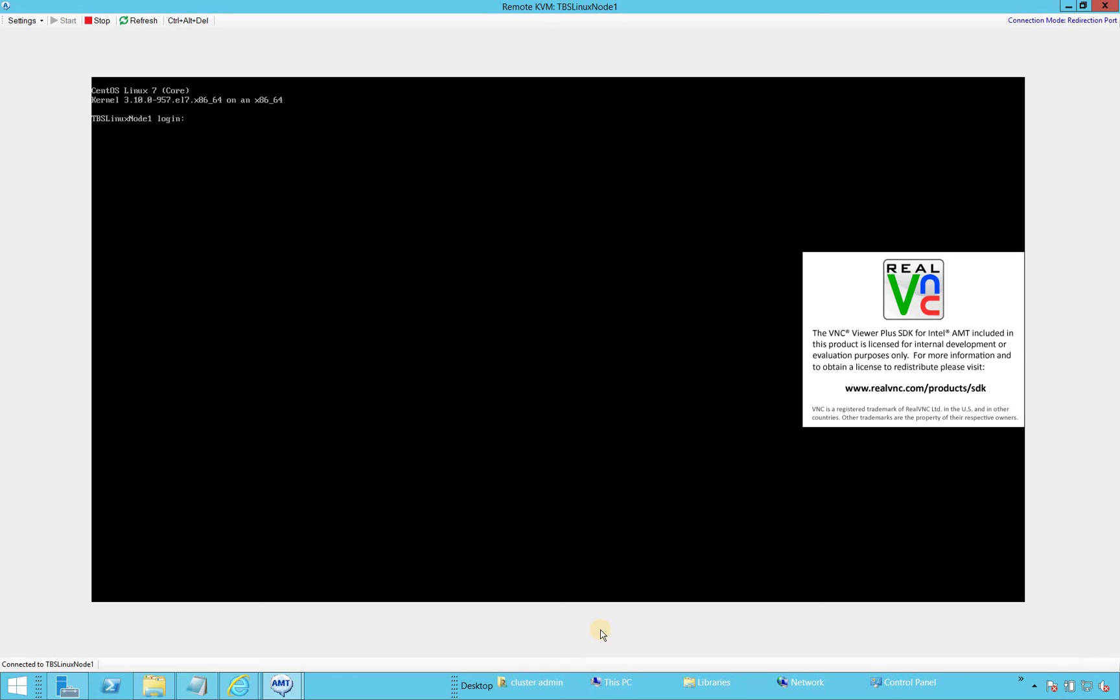
# Log in as root and list the home directory with ls -als.
pyautogui.write('root')
pyautogui.press('Return')
pyautogui.press('Return')
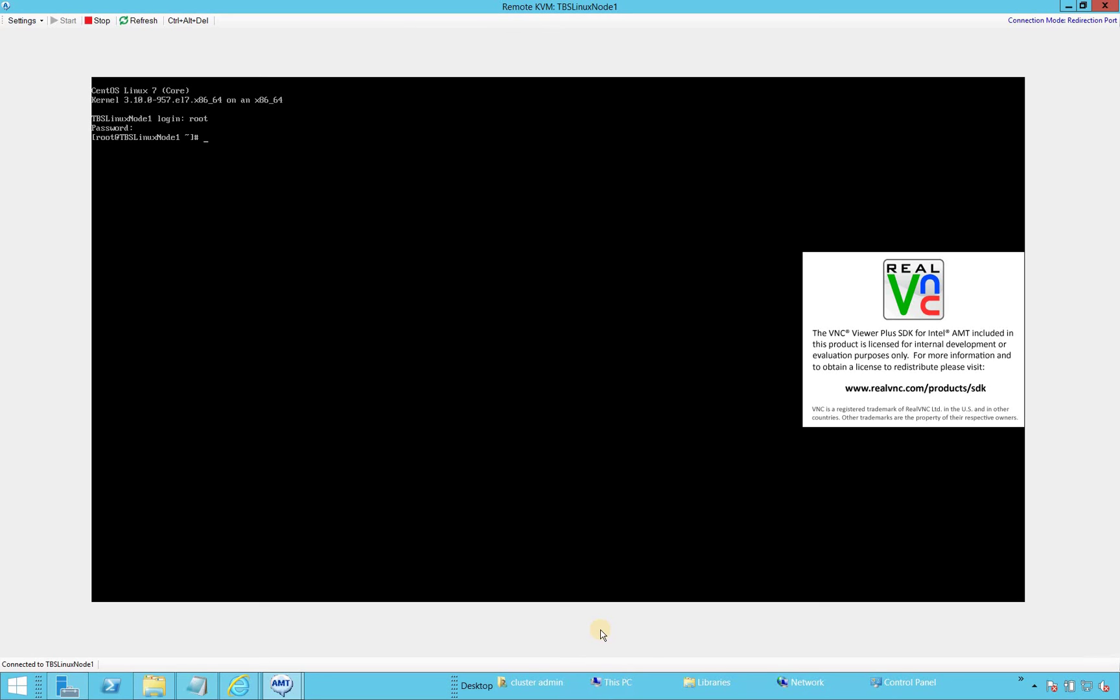
pyautogui.write('ls -als')
pyautogui.press('Return')
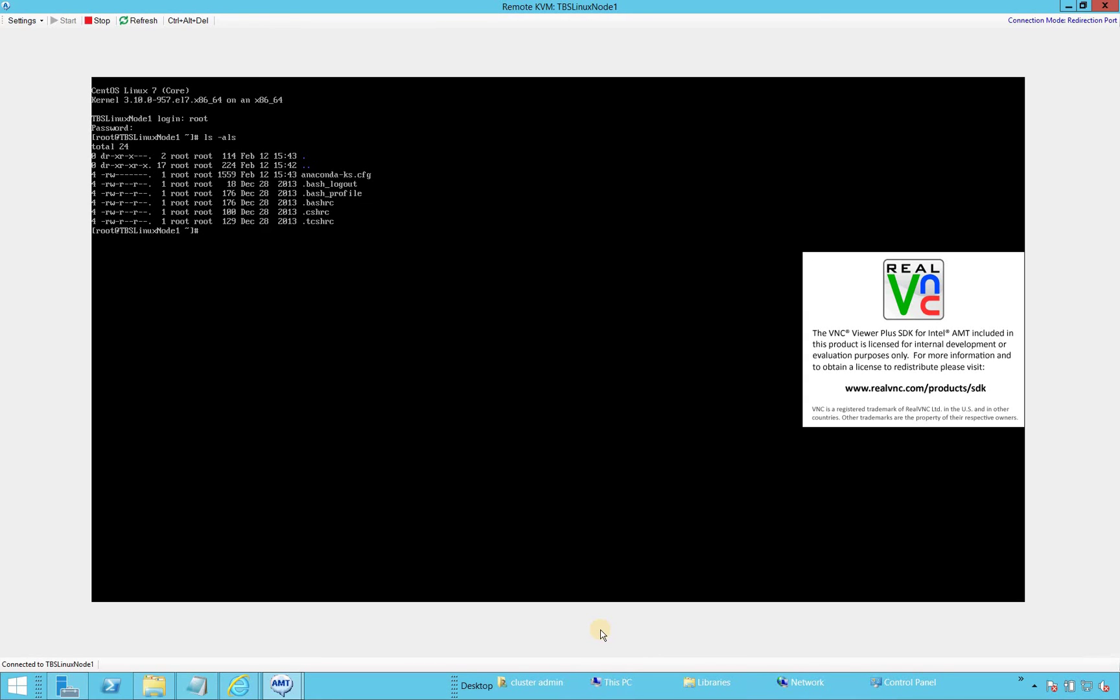
# Run cat /etc/*-release, fixing the typo, to show CentOS Linux release 7.6.1810 (Core).
pyautogui.write('cat /etc/*-releassssssse')
pyautogui.press('Return')
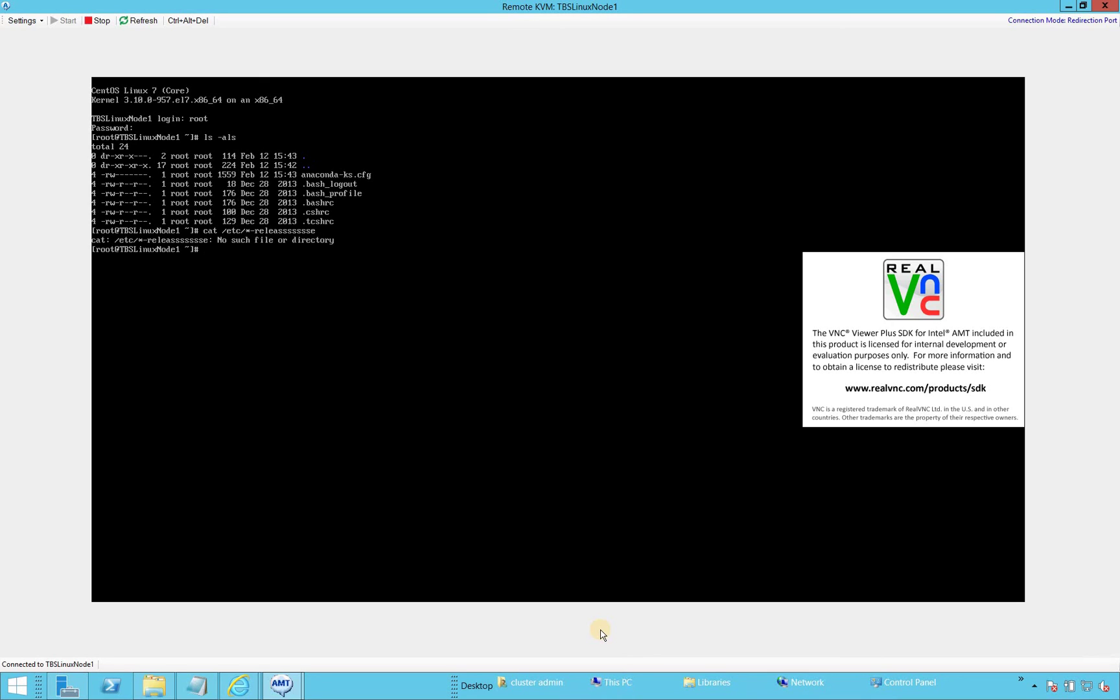
pyautogui.press('Up')
pyautogui.press('BackSpace')
pyautogui.press('BackSpace')
pyautogui.press('BackSpace')
pyautogui.press('BackSpace')
pyautogui.press('BackSpace')
pyautogui.press('BackSpace')
pyautogui.write('e')
pyautogui.press('Return')
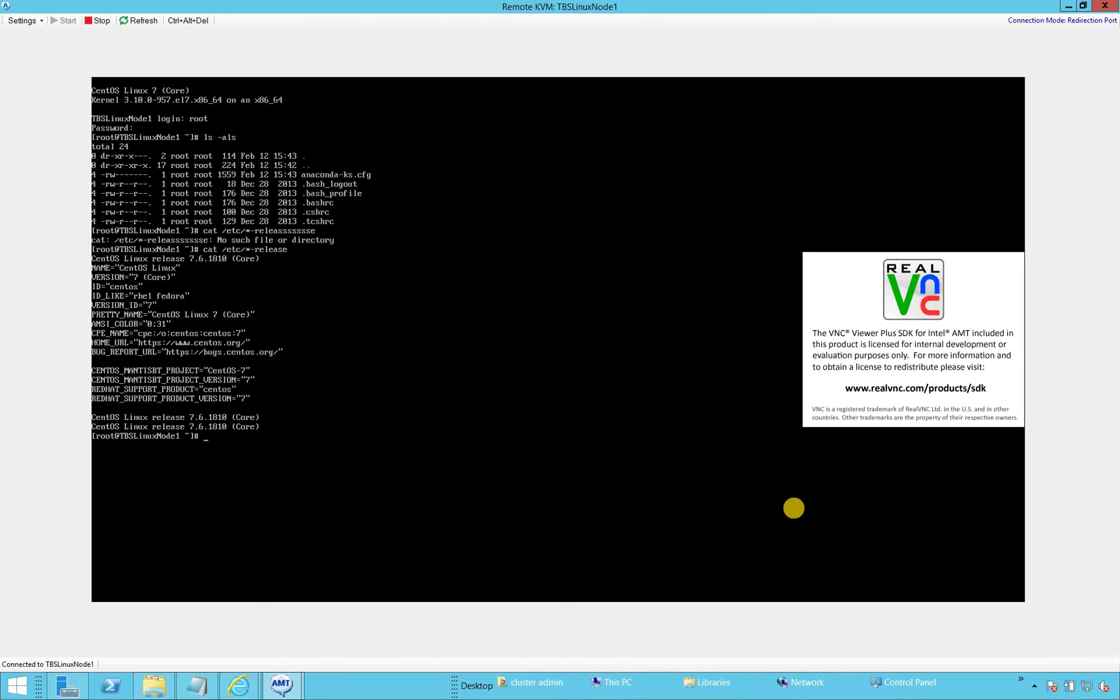